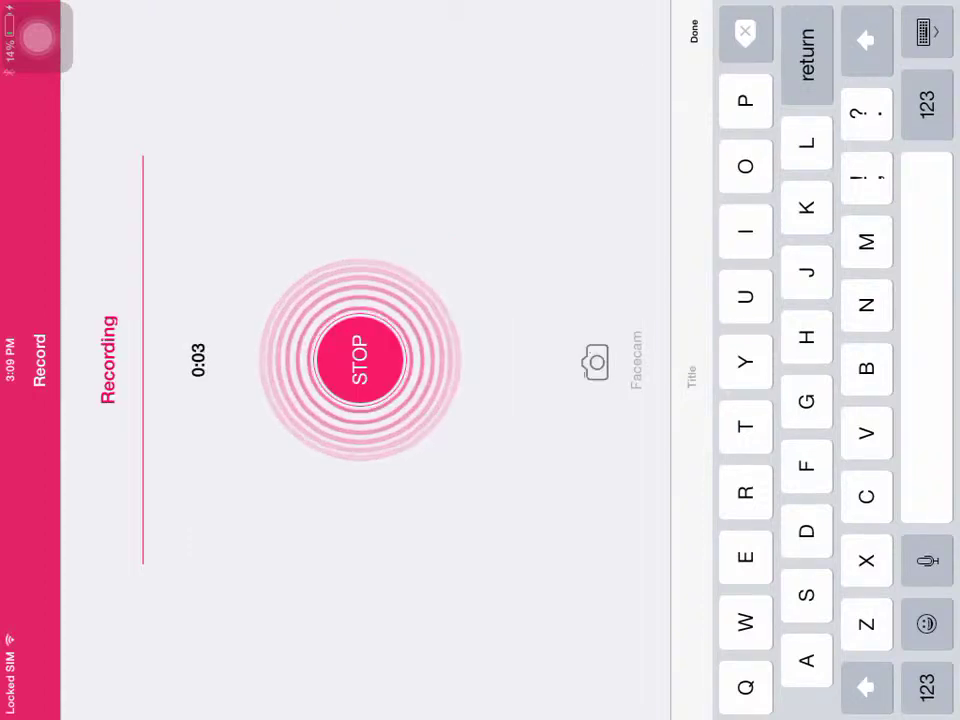
Step: Leave the Shou folder and switch back to the paused Blockheads game
{"action": "key", "text": "super+Tab"}
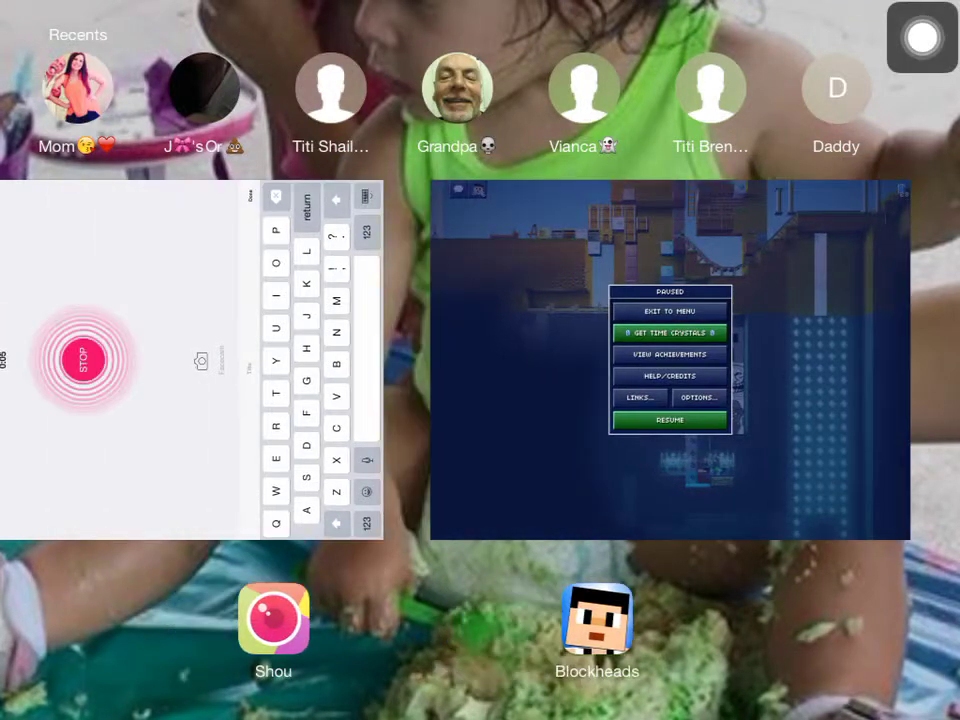
{"action": "left_click_drag", "start_coordinate": [200, 360], "coordinate": [420, 360]}
{"action": "left_click", "coordinate": [450, 620]}
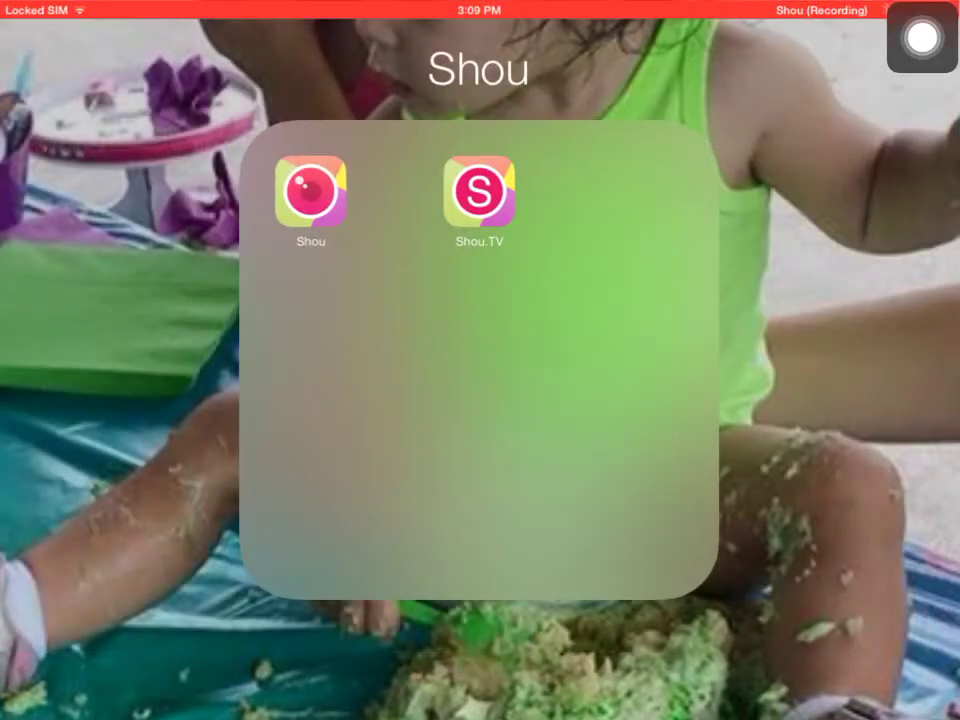
{"action": "left_click", "coordinate": [480, 660]}
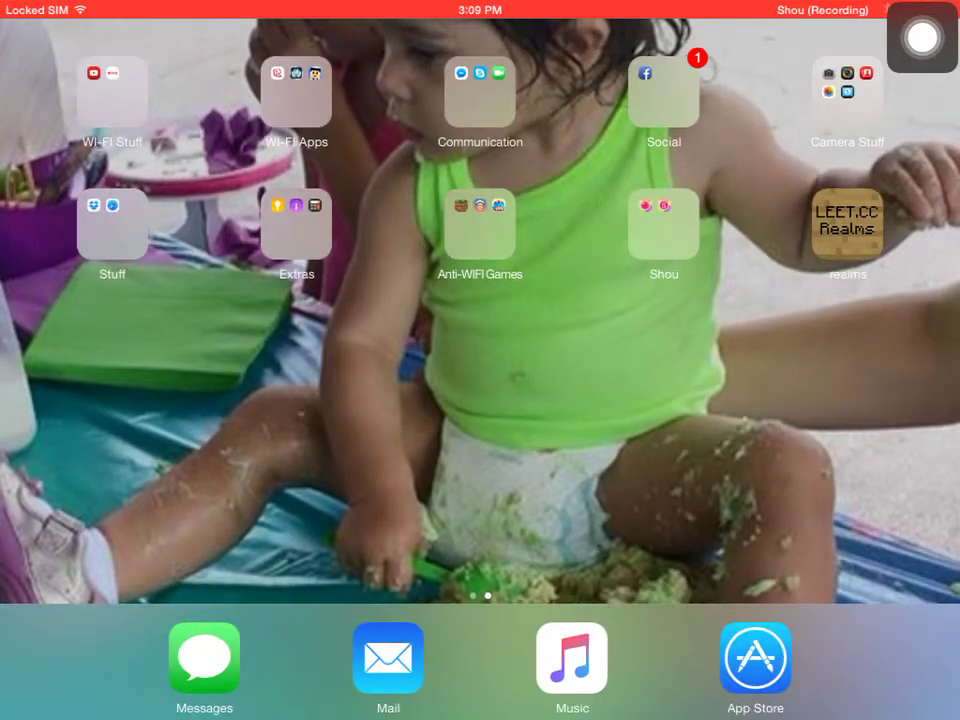
{"action": "mouse_move", "coordinate": [300, 400]}
{"action": "left_mouse_down"}
{"action": "mouse_move", "coordinate": [700, 400]}
{"action": "mouse_move", "coordinate": [300, 400]}
{"action": "left_mouse_up"}
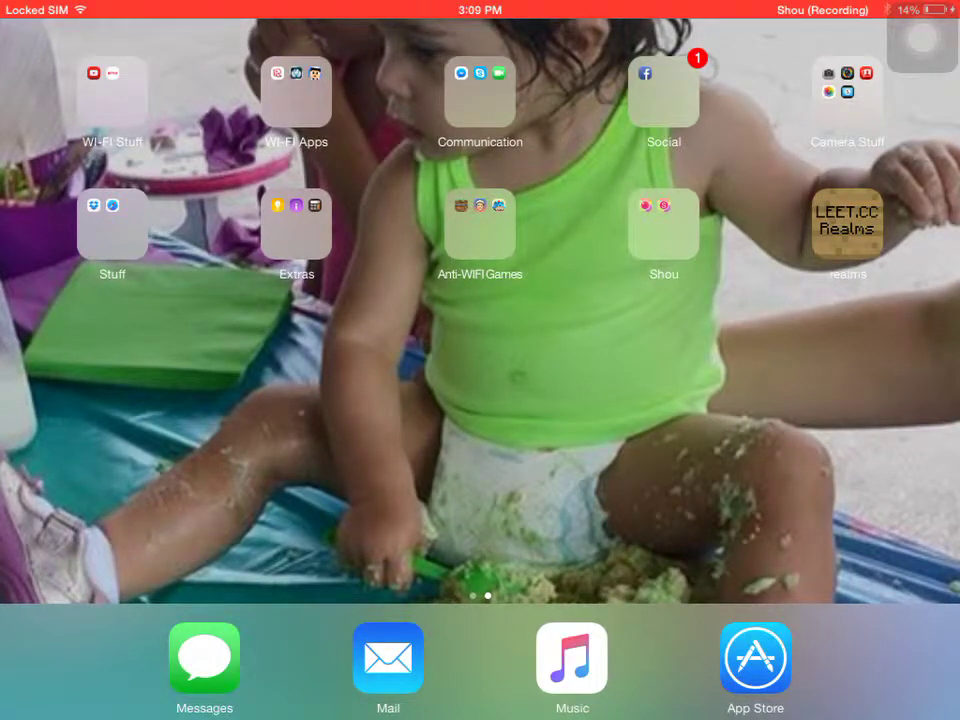
{"action": "key", "text": "super+Tab"}
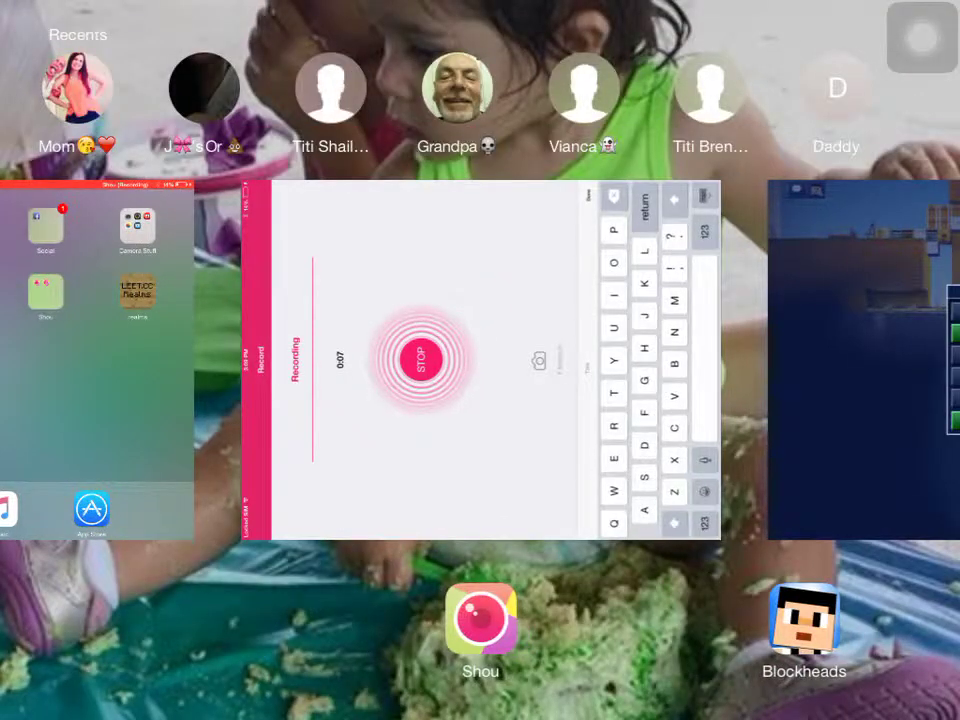
{"action": "left_click", "coordinate": [860, 360]}
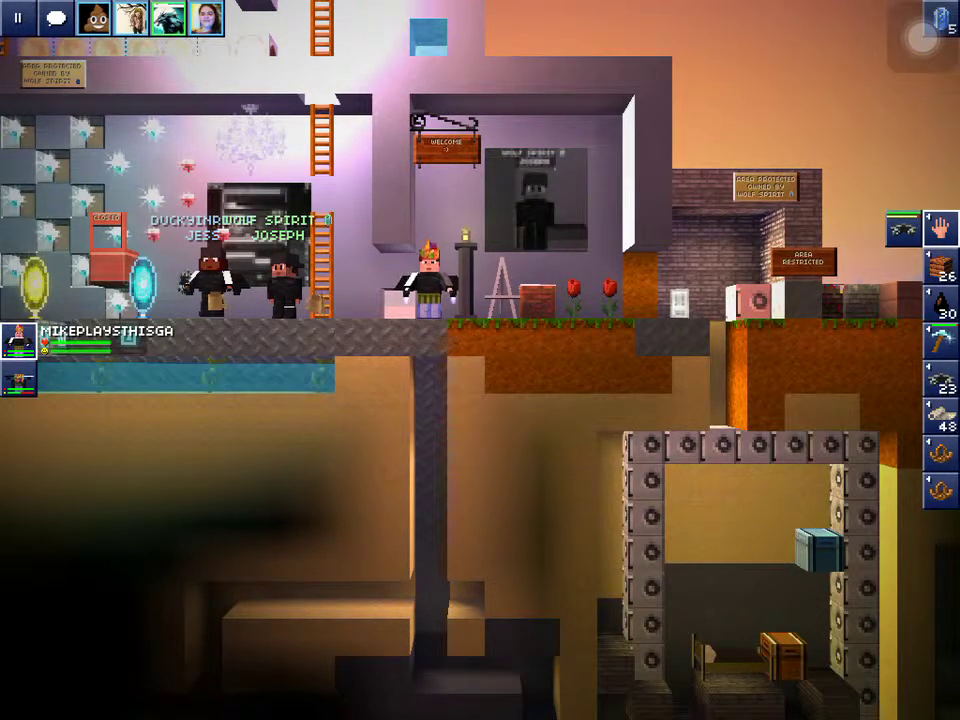
Step: Read the chat messages, then close the chat log
{"action": "left_click", "coordinate": [56, 17]}
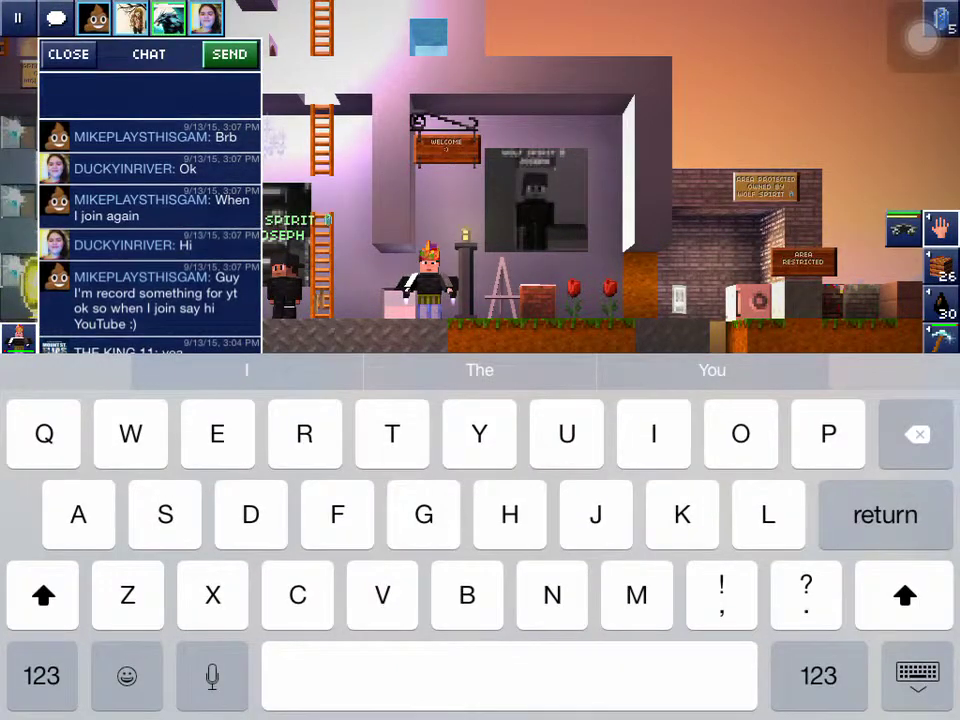
{"action": "left_click", "coordinate": [918, 676]}
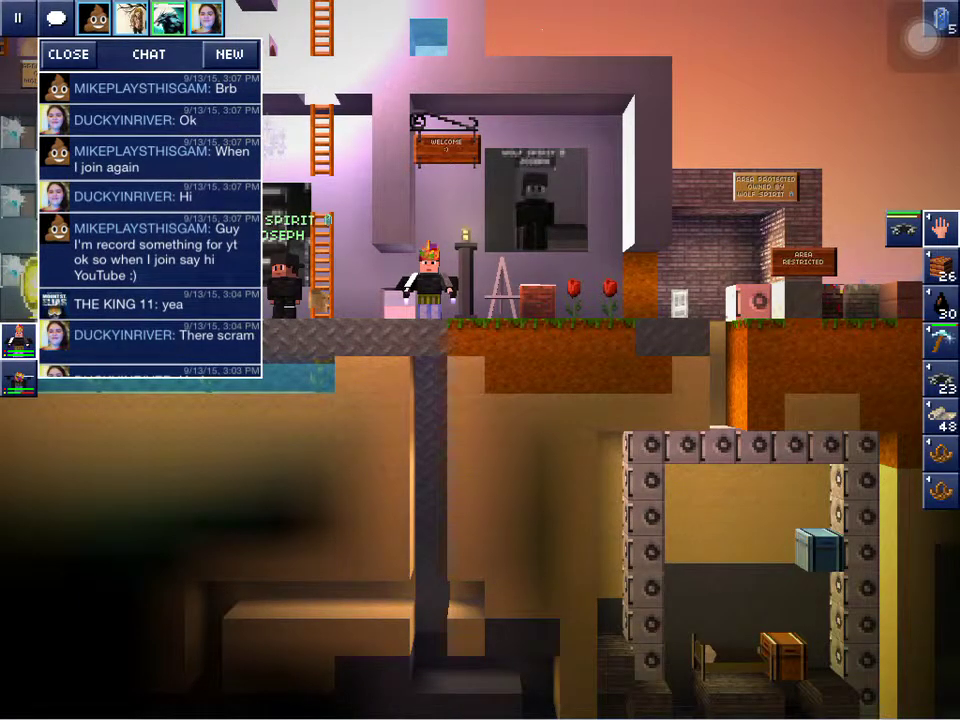
{"action": "left_click", "coordinate": [68, 54]}
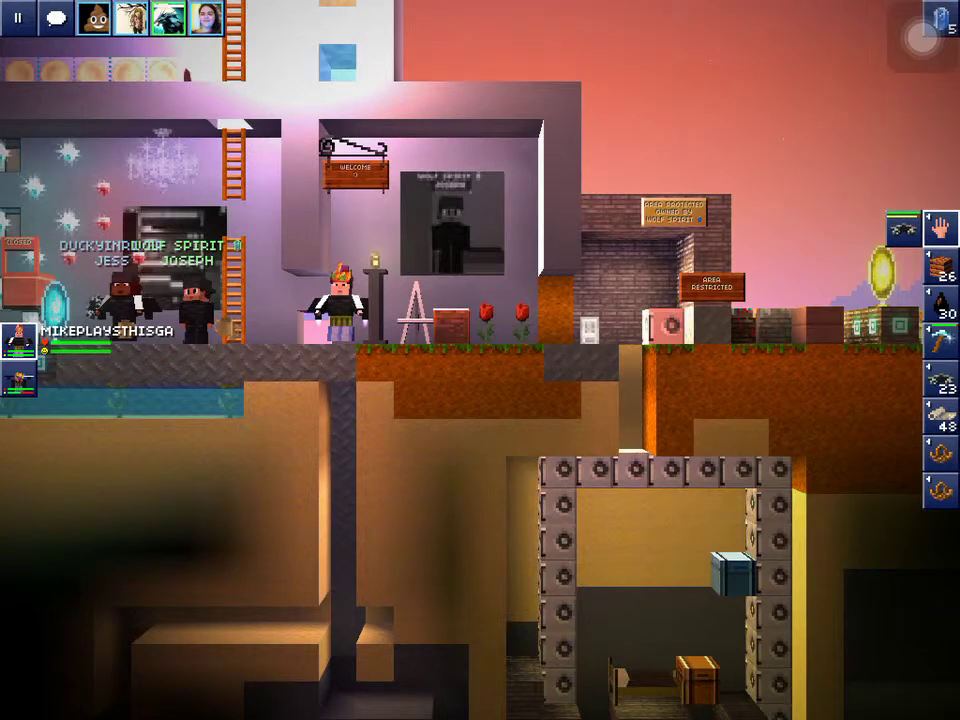
{"action": "scroll", "coordinate": [430, 280], "scroll_direction": "up", "scroll_amount": 5}
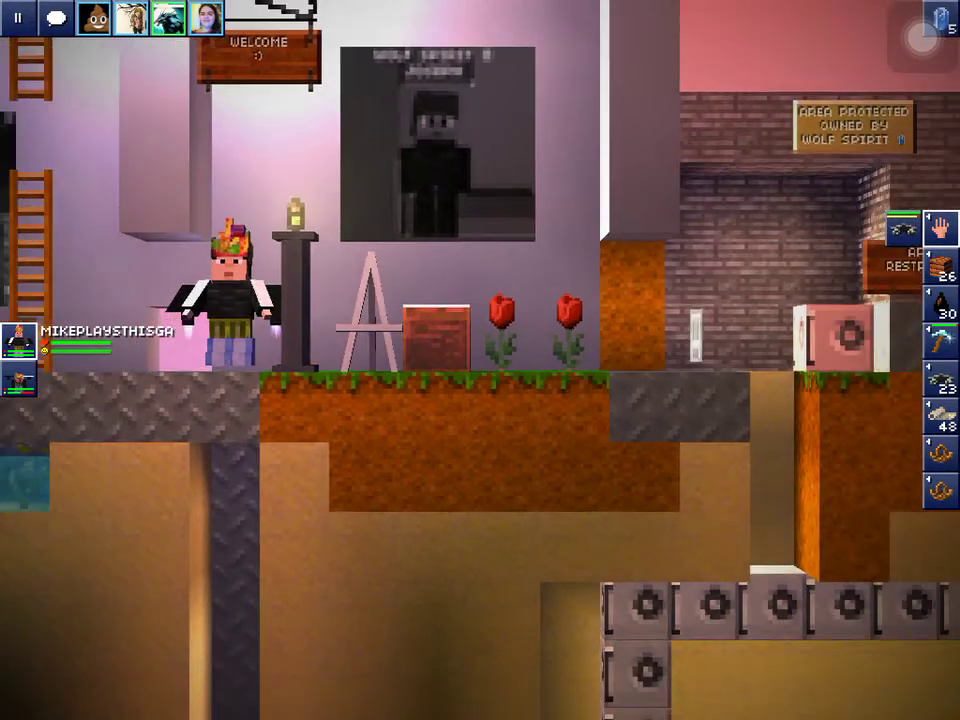
{"action": "scroll", "coordinate": [430, 300], "scroll_direction": "down", "scroll_amount": 5}
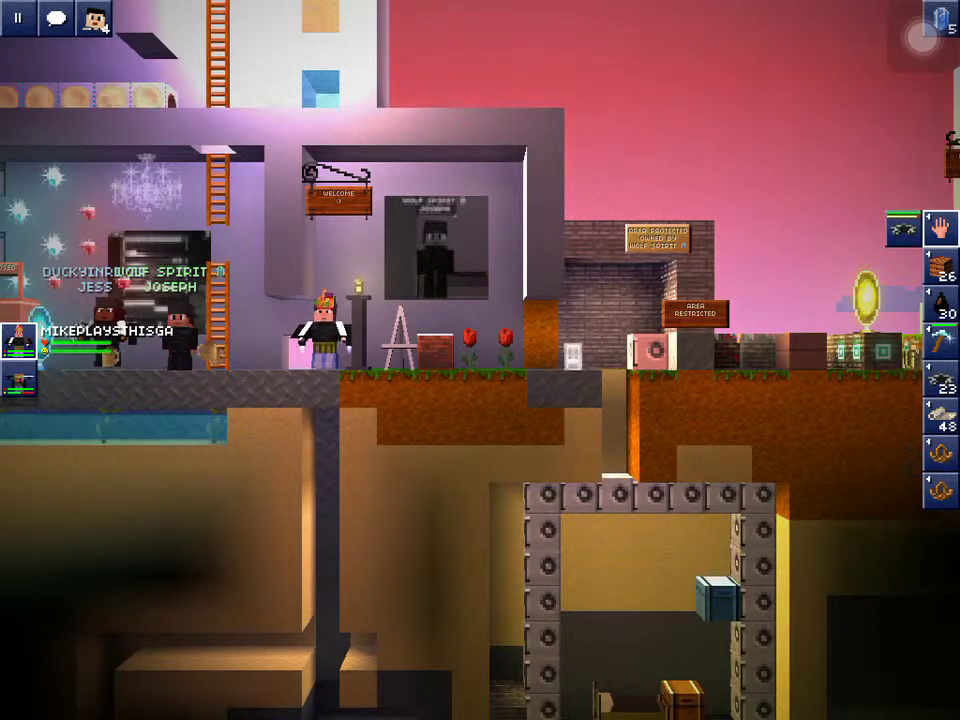
Step: View the easel's painting recipes twice and close them without crafting
{"action": "left_click", "coordinate": [398, 340]}
{"action": "left_click", "coordinate": [394, 231]}
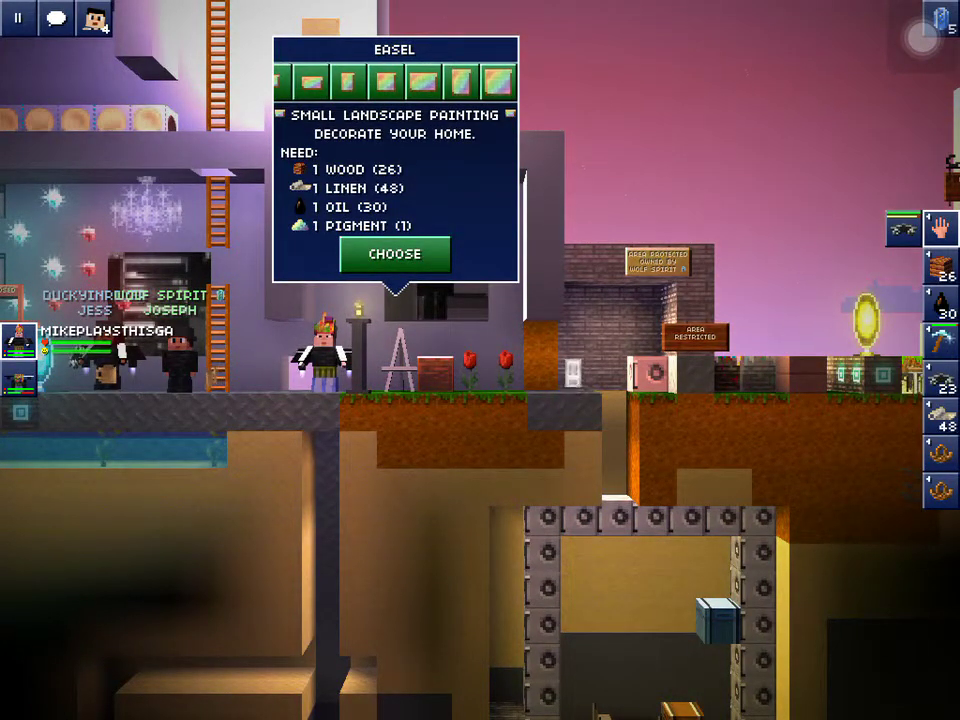
{"action": "left_click_drag", "start_coordinate": [600, 150], "coordinate": [685, 340]}
{"action": "scroll", "coordinate": [480, 400], "scroll_direction": "up", "scroll_amount": 5}
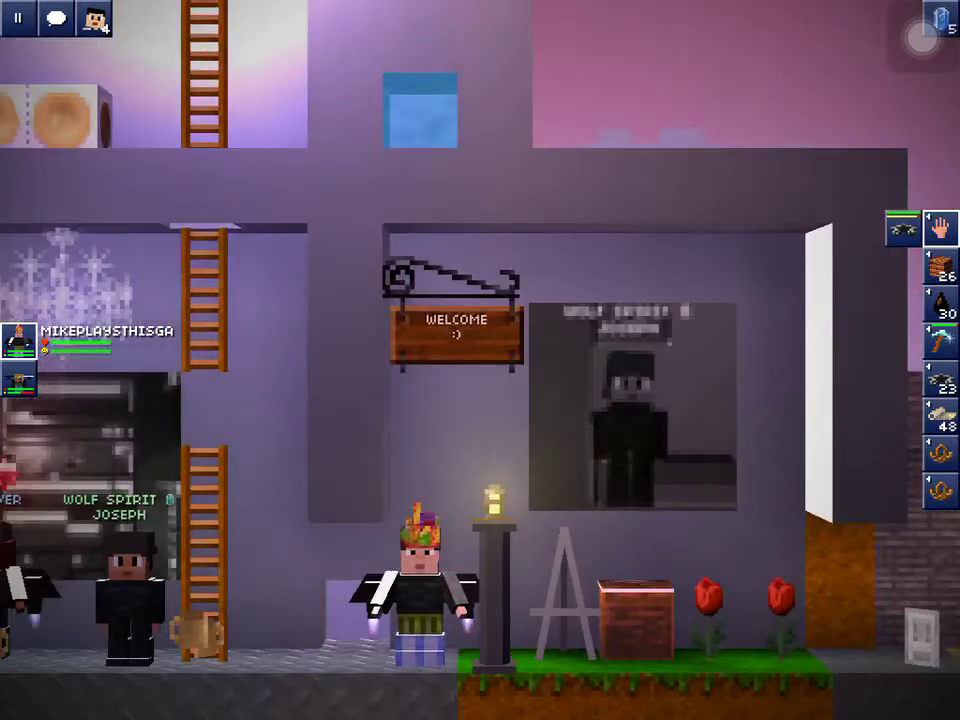
{"action": "left_click", "coordinate": [527, 470]}
{"action": "left_click", "coordinate": [531, 296]}
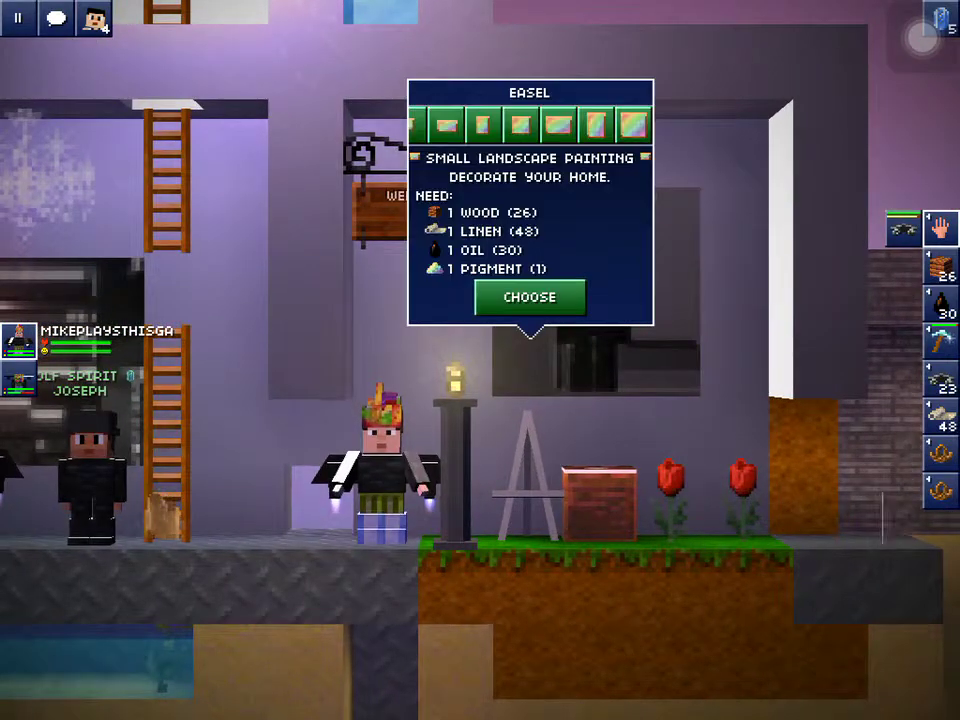
{"action": "left_click", "coordinate": [537, 321]}
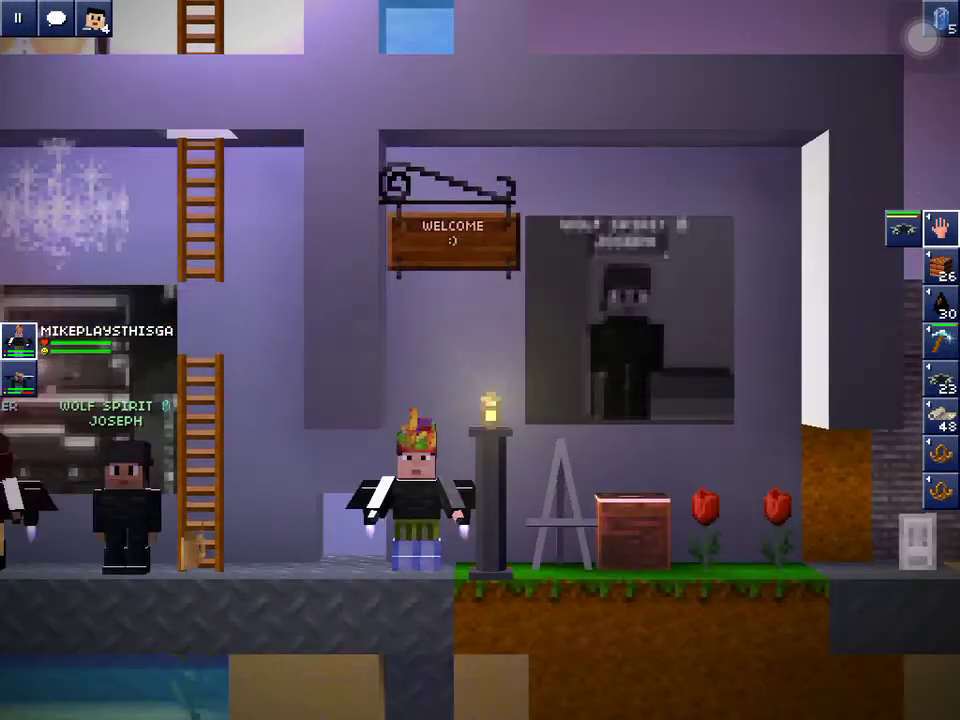
{"action": "scroll", "coordinate": [480, 400], "scroll_direction": "down", "scroll_amount": 5}
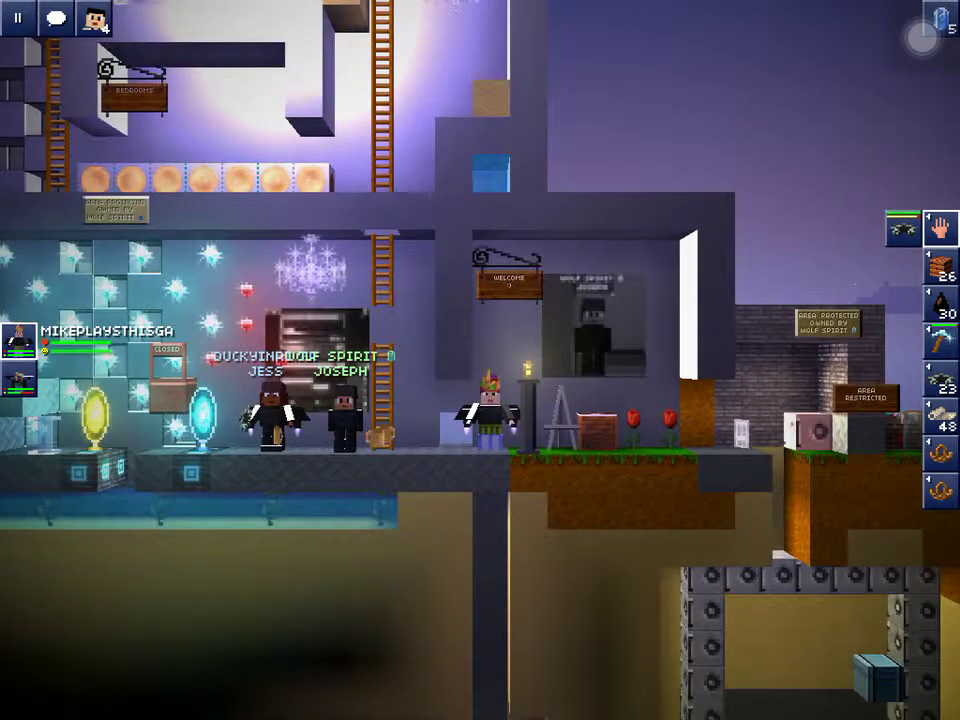
Step: Open the level 2 press's recipes and send a chat reply
{"action": "left_click", "coordinate": [608, 400]}
{"action": "left_click", "coordinate": [608, 349]}
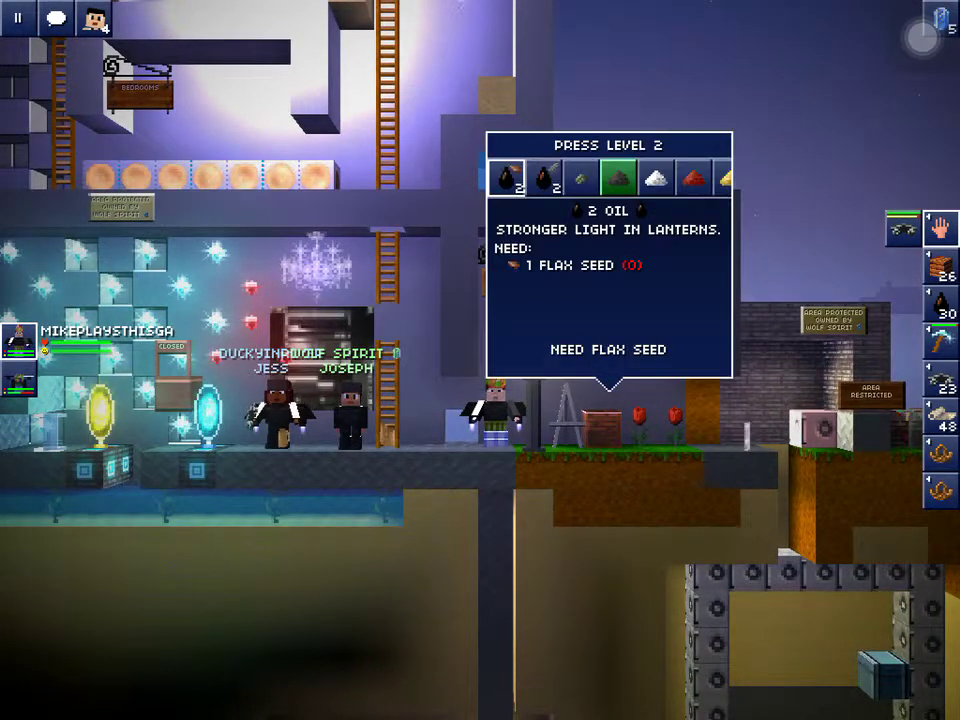
{"action": "scroll", "coordinate": [609, 178], "scroll_direction": "down", "scroll_amount": 5}
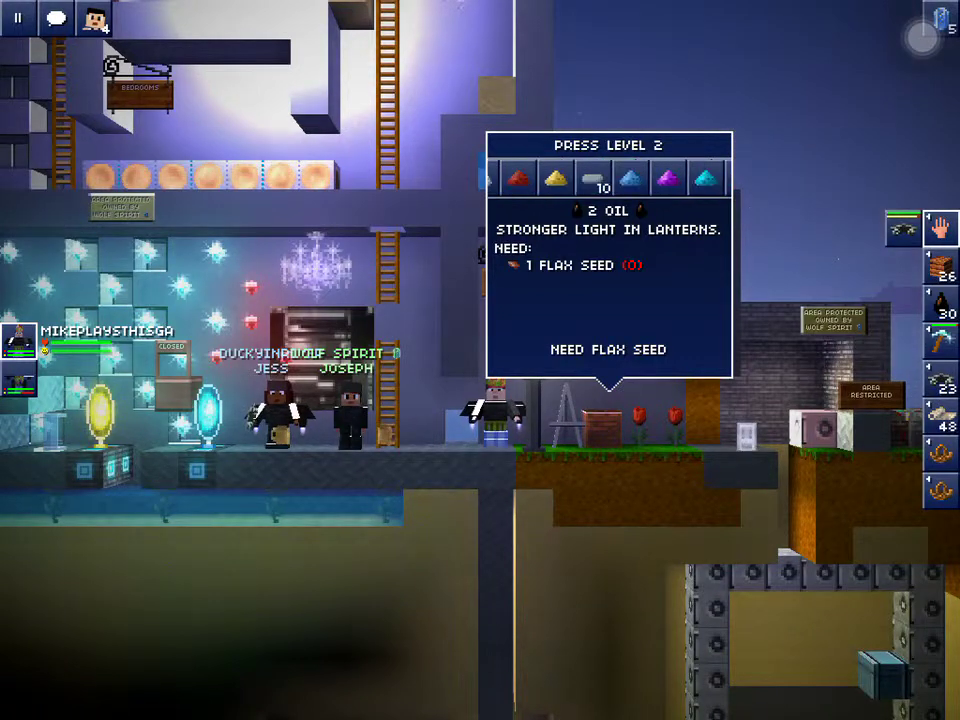
{"action": "scroll", "coordinate": [609, 178], "scroll_direction": "up", "scroll_amount": 5}
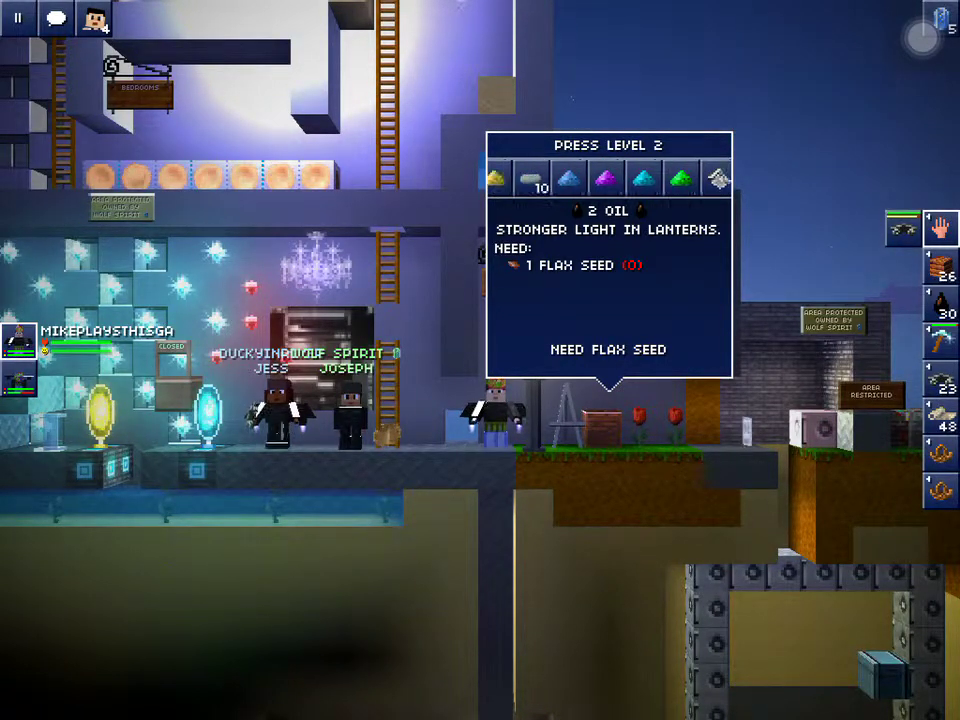
{"action": "scroll", "coordinate": [609, 178], "scroll_direction": "down", "scroll_amount": 2}
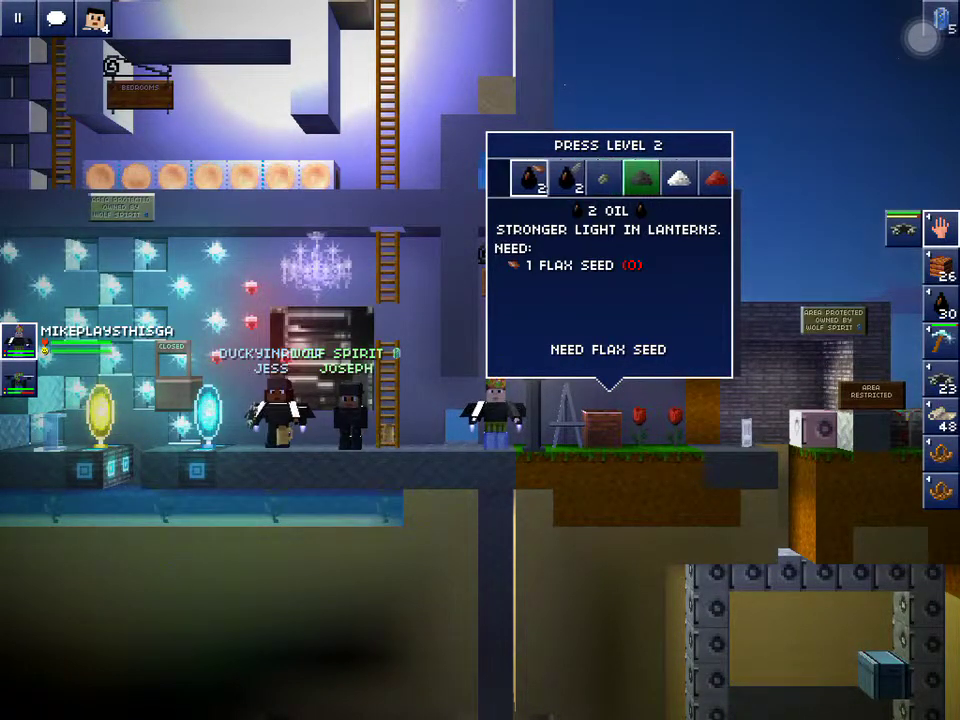
{"action": "scroll", "coordinate": [609, 178], "scroll_direction": "down", "scroll_amount": 2}
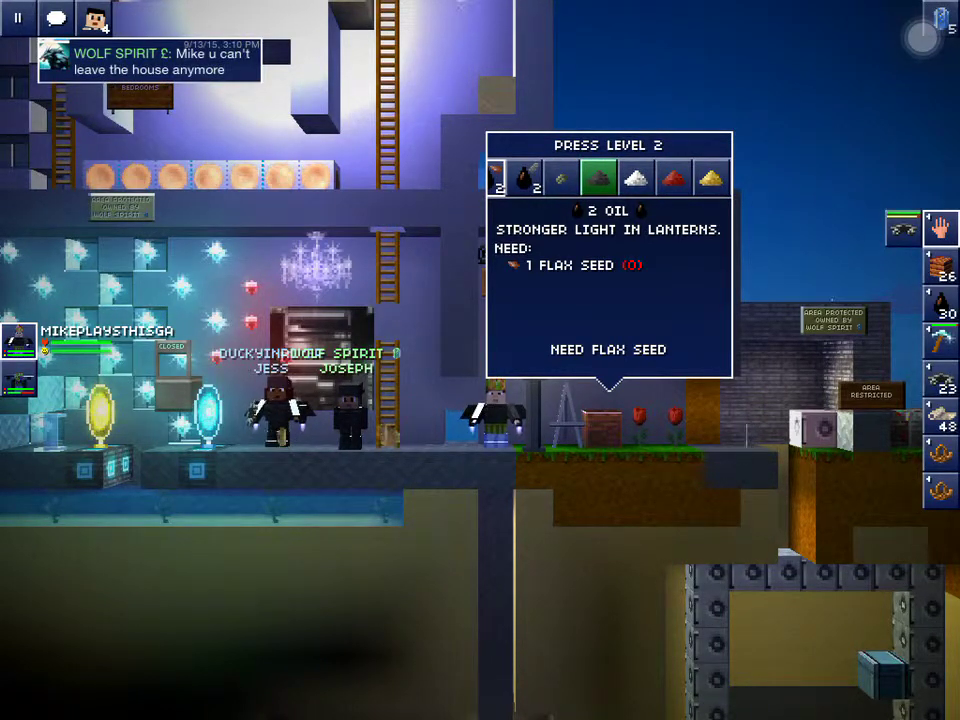
{"action": "left_click", "coordinate": [56, 17]}
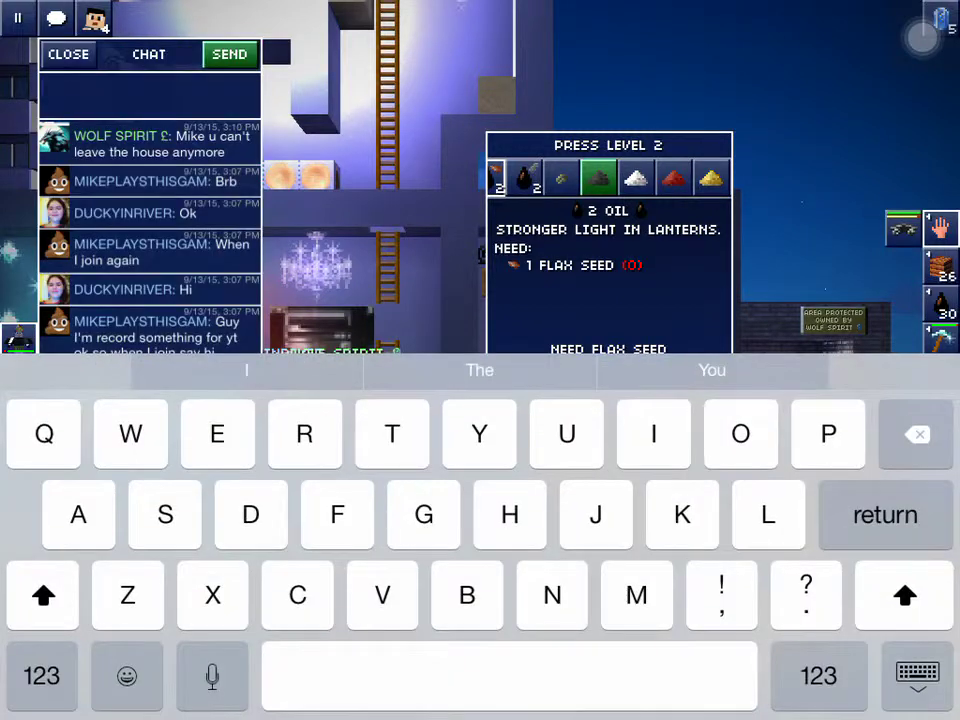
{"action": "type", "text": "Ok"}
{"action": "key", "text": "Return"}
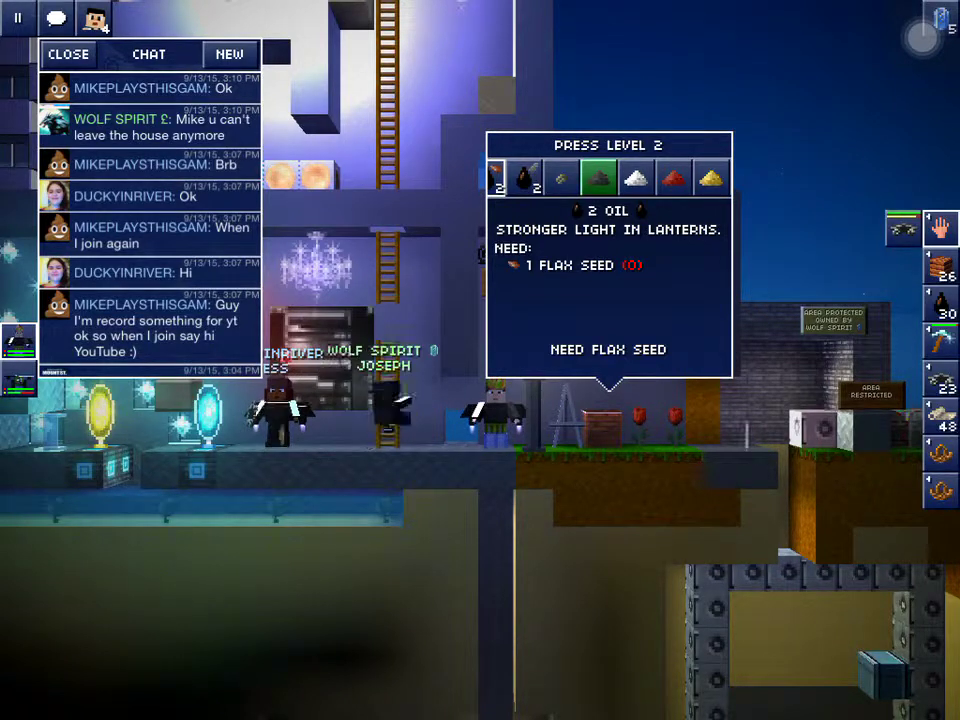
{"action": "left_click", "coordinate": [68, 54]}
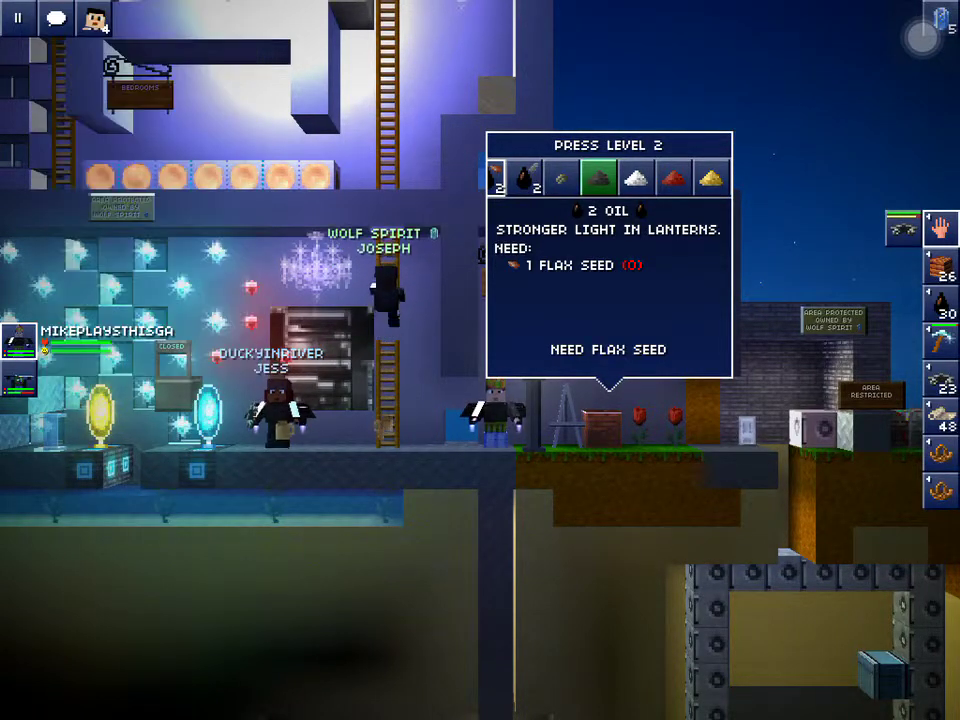
{"action": "left_click_drag", "start_coordinate": [600, 450], "coordinate": [485, 465]}
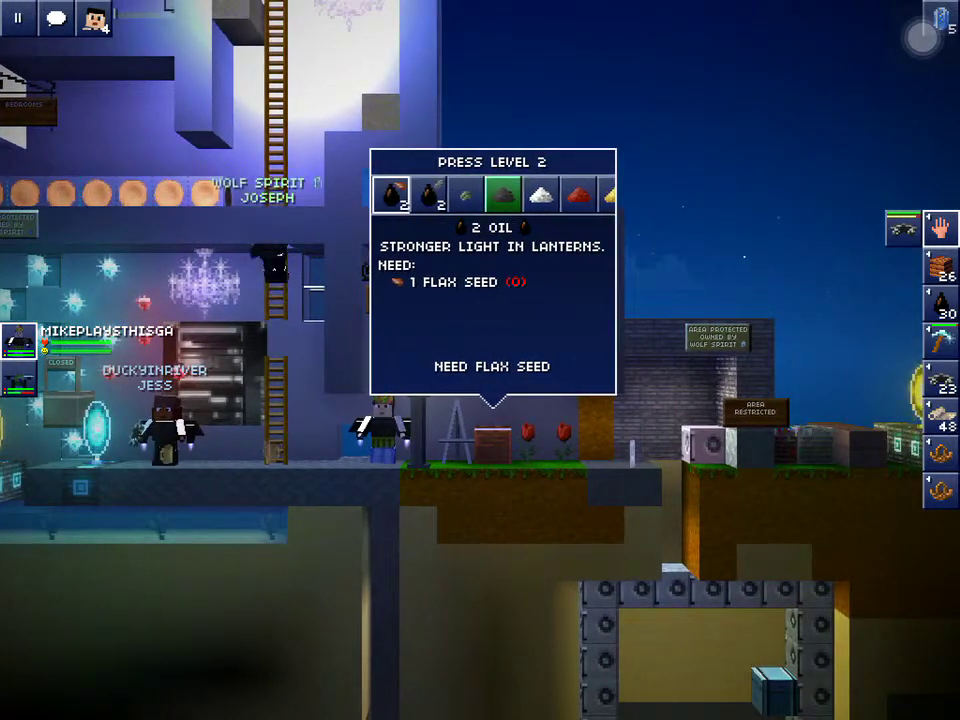
{"action": "left_click_drag", "start_coordinate": [430, 196], "coordinate": [480, 196]}
Step: Swipe through the press recipes to Carbon Black, which needs 5 charcoal
{"action": "left_click_drag", "start_coordinate": [580, 196], "coordinate": [420, 196]}
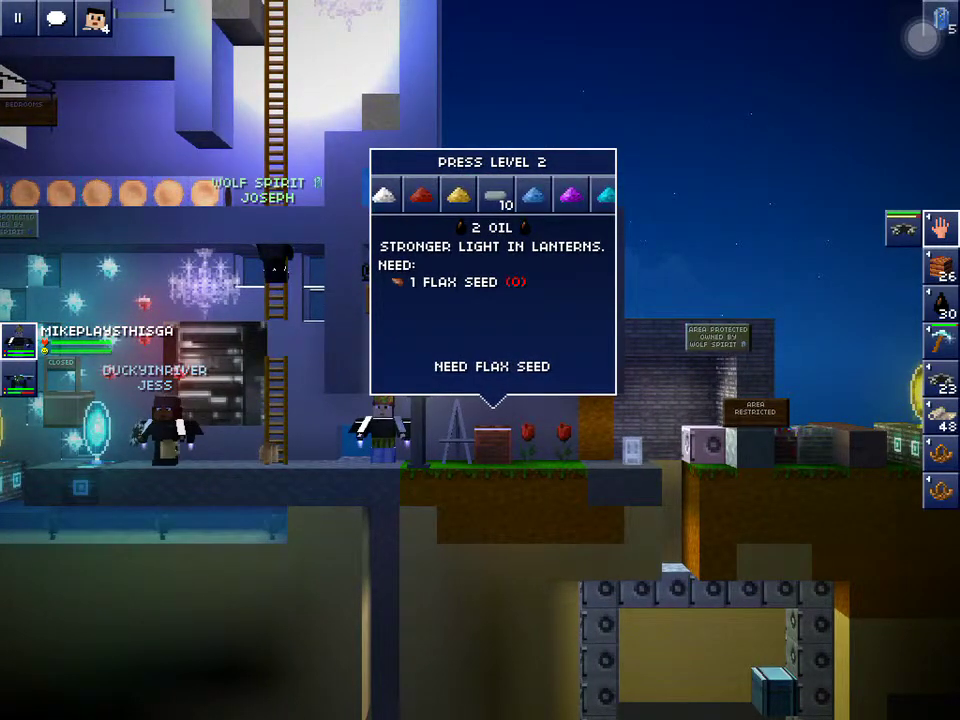
{"action": "mouse_move", "coordinate": [560, 196]}
{"action": "left_mouse_down"}
{"action": "mouse_move", "coordinate": [475, 196]}
{"action": "mouse_move", "coordinate": [580, 196]}
{"action": "left_mouse_up"}
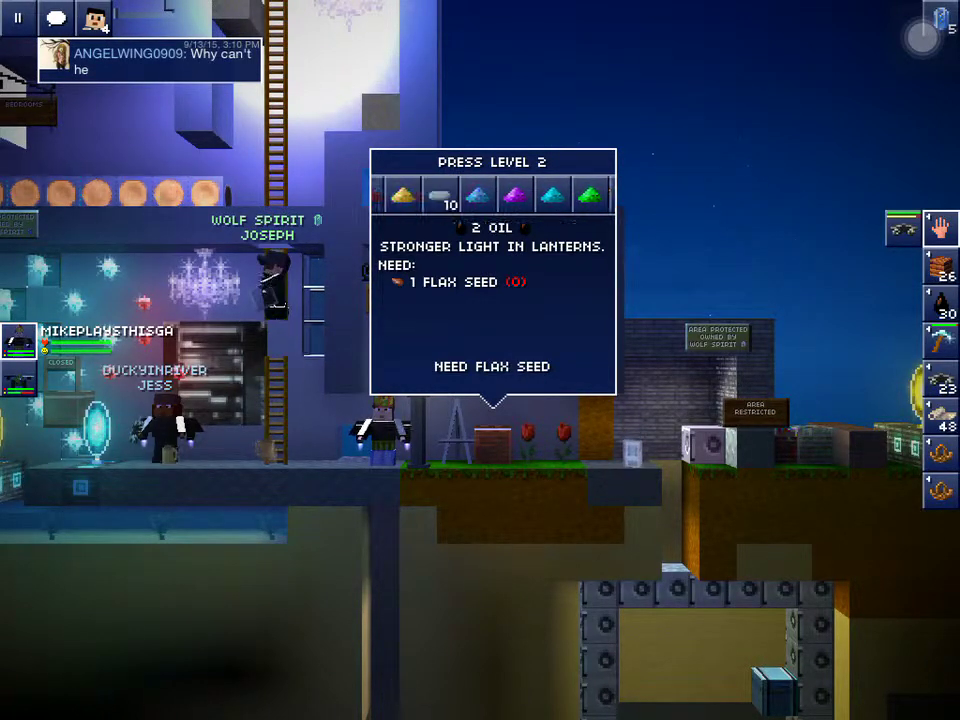
{"action": "left_click_drag", "start_coordinate": [420, 196], "coordinate": [580, 196]}
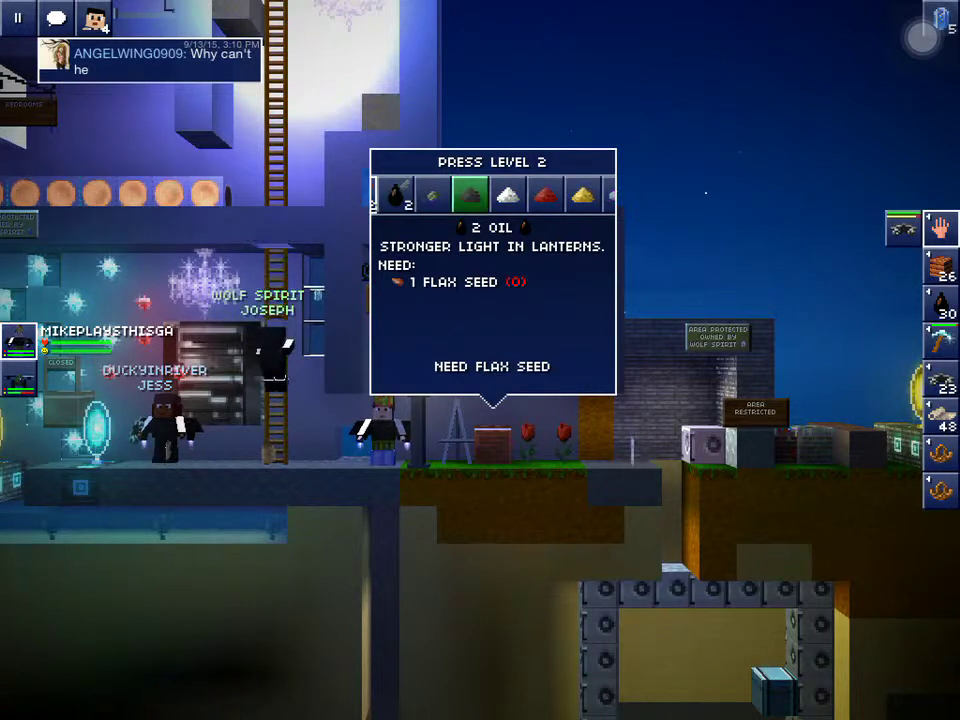
{"action": "left_click_drag", "start_coordinate": [540, 196], "coordinate": [490, 196]}
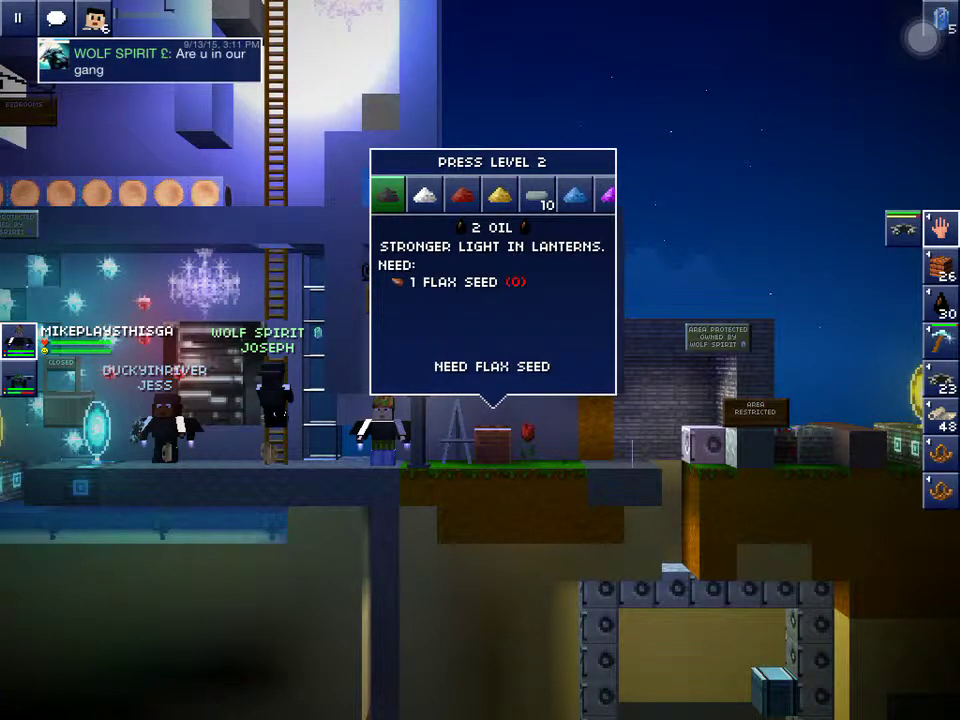
{"action": "left_click", "coordinate": [56, 17]}
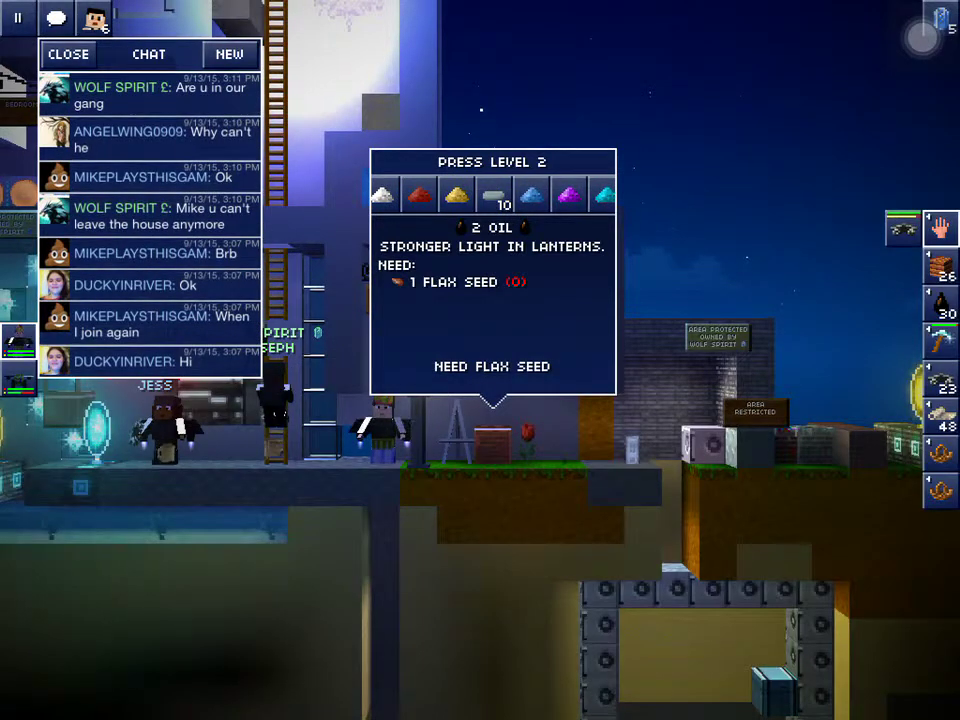
{"action": "left_click", "coordinate": [68, 54]}
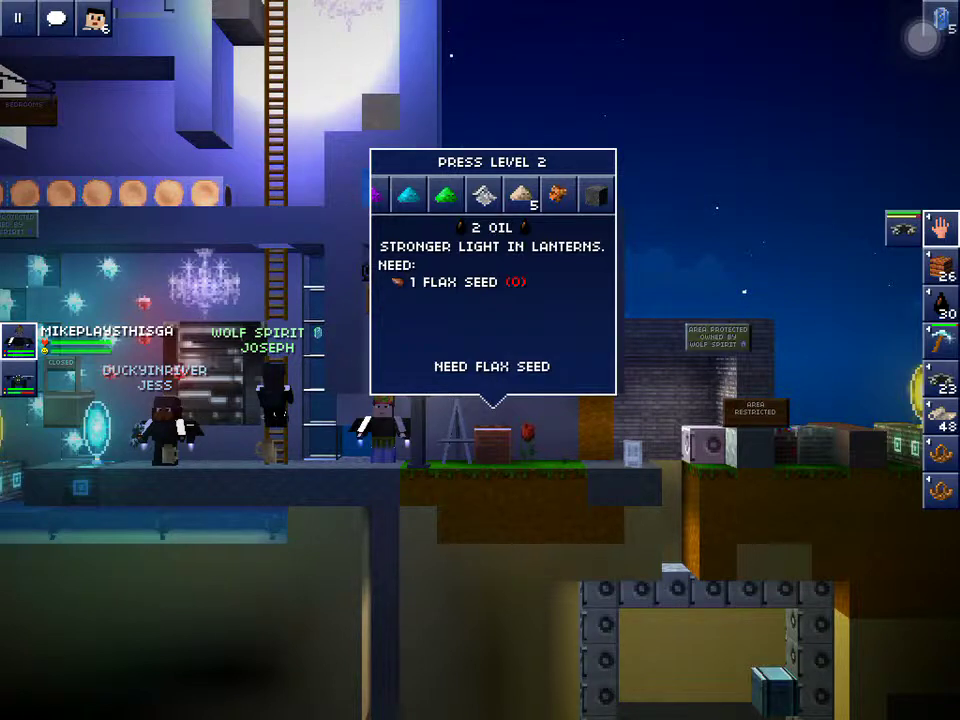
{"action": "left_click_drag", "start_coordinate": [560, 193], "coordinate": [430, 193]}
{"action": "mouse_move", "coordinate": [560, 193]}
{"action": "left_mouse_down"}
{"action": "mouse_move", "coordinate": [470, 193]}
{"action": "mouse_move", "coordinate": [550, 193]}
{"action": "left_mouse_up"}
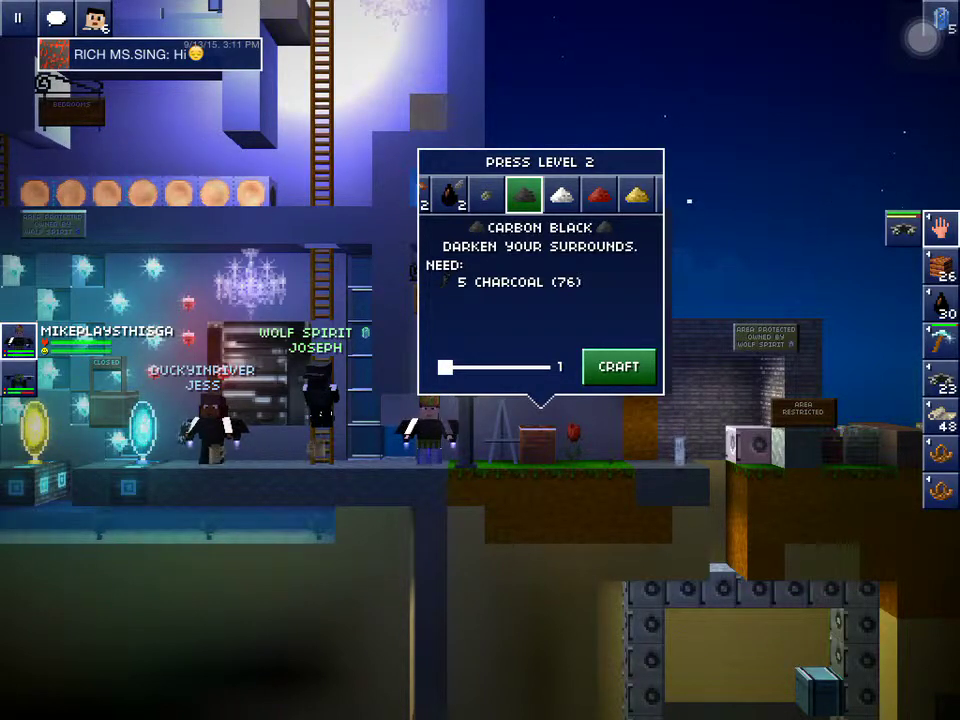
Step: Craft Carbon Black at the press, spending time crystals until two pigments are ready
{"action": "left_click", "coordinate": [538, 446]}
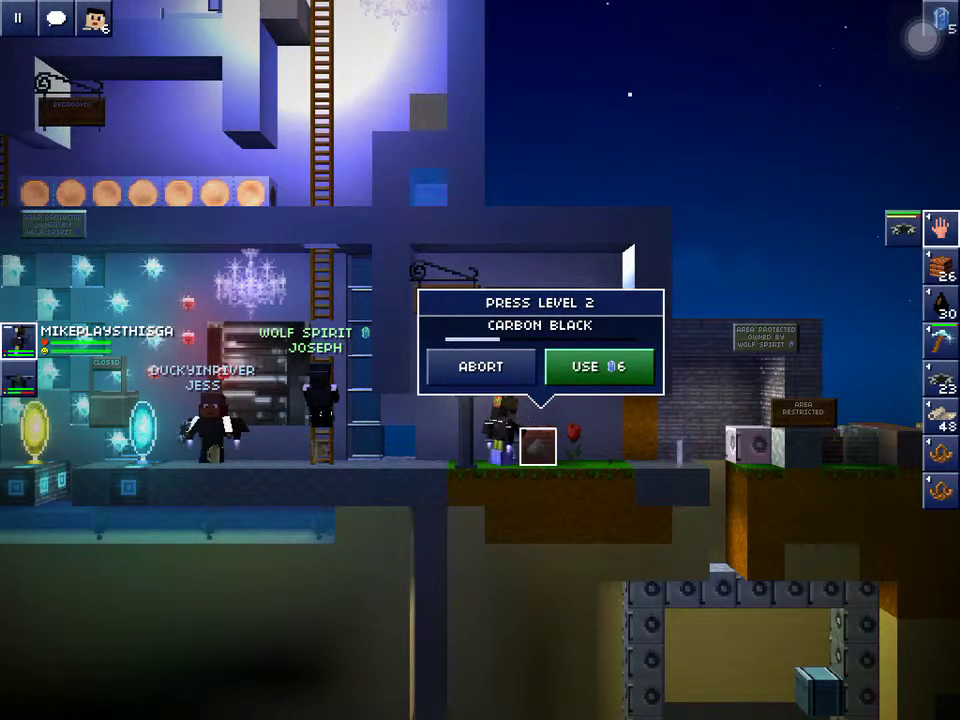
{"action": "left_click", "coordinate": [940, 228]}
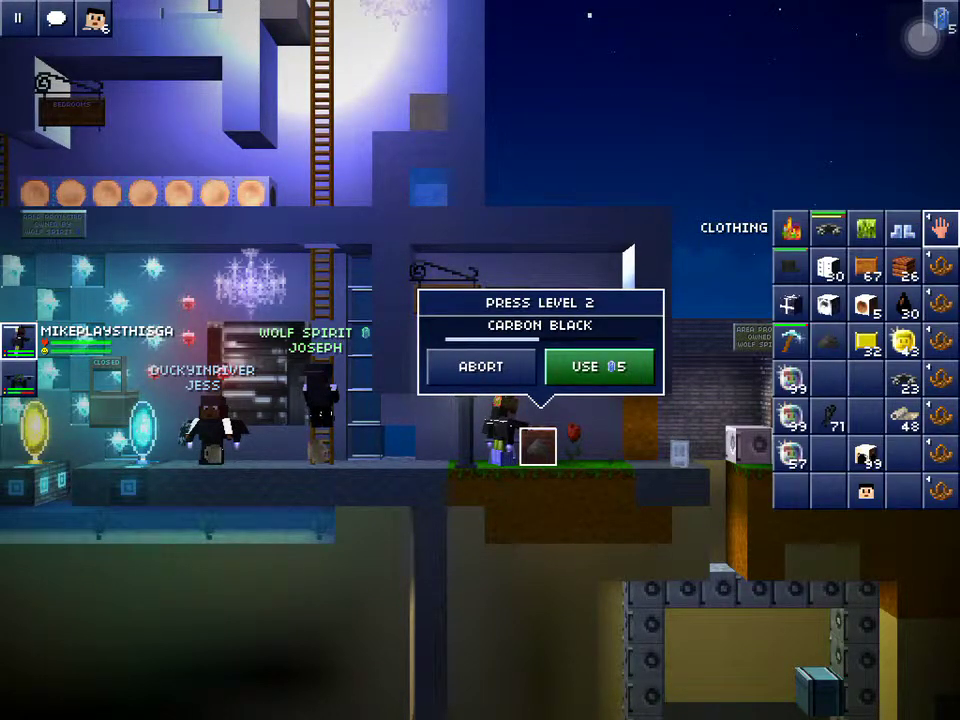
{"action": "left_click", "coordinate": [598, 366]}
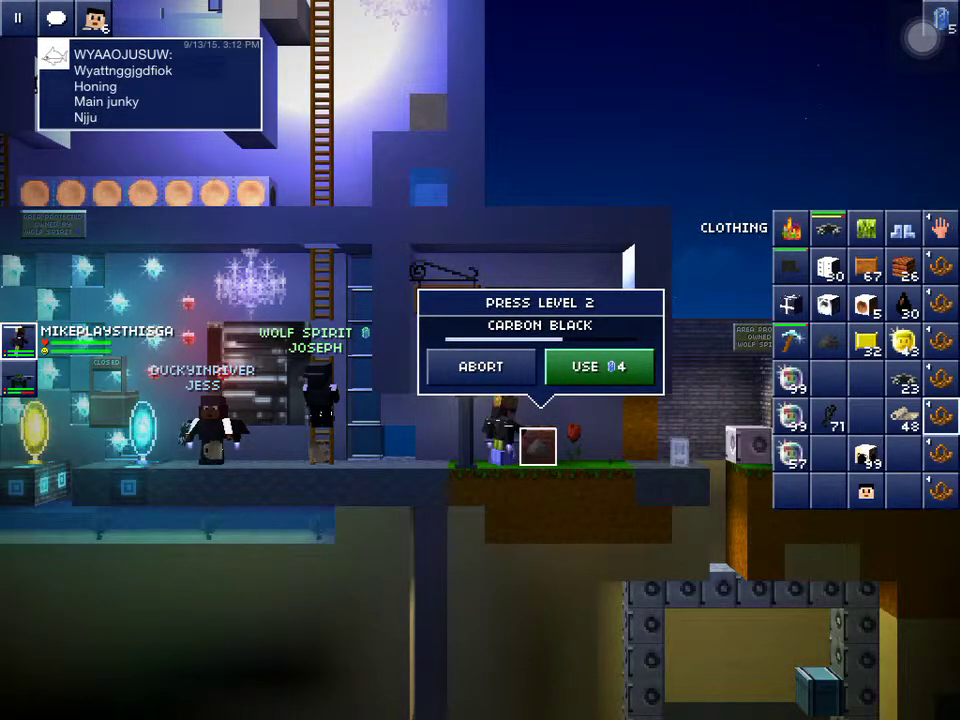
{"action": "left_click", "coordinate": [905, 420]}
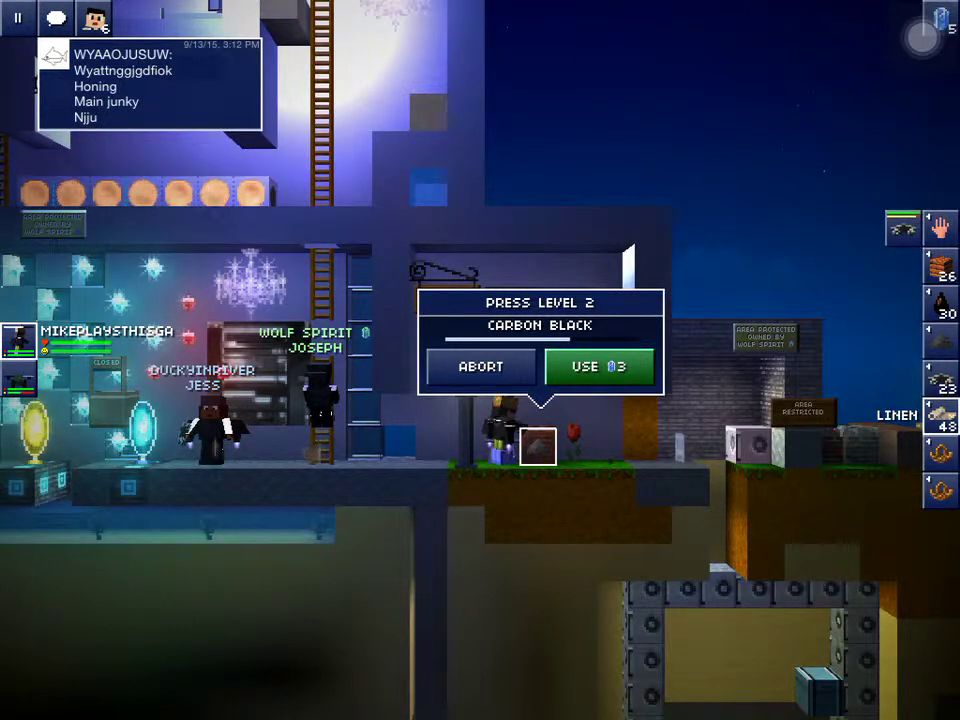
{"action": "left_click", "coordinate": [940, 228]}
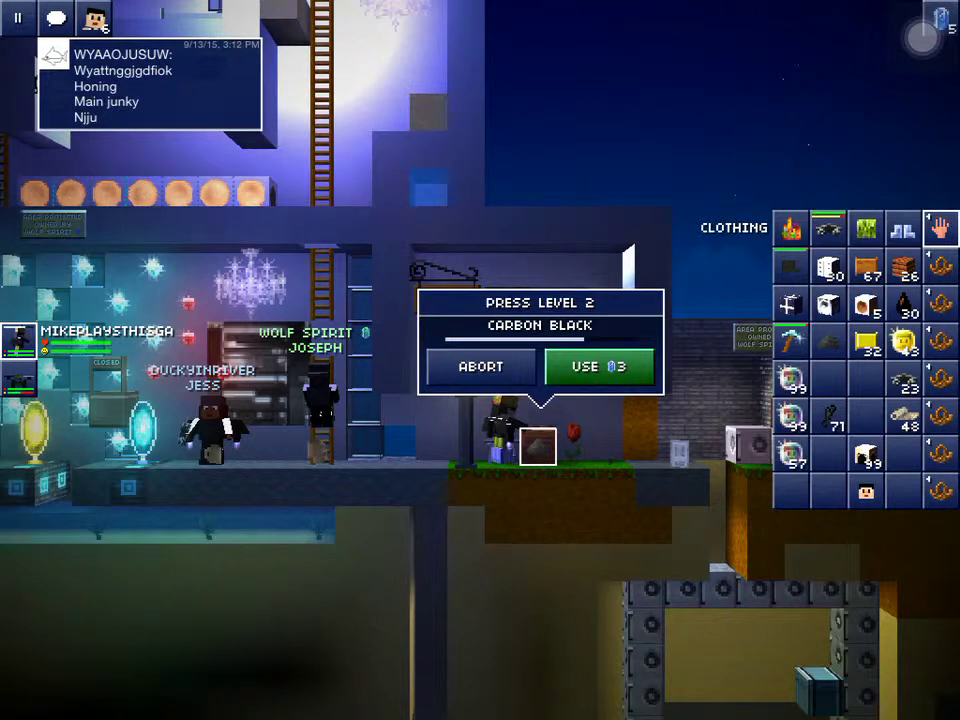
{"action": "left_click", "coordinate": [598, 366]}
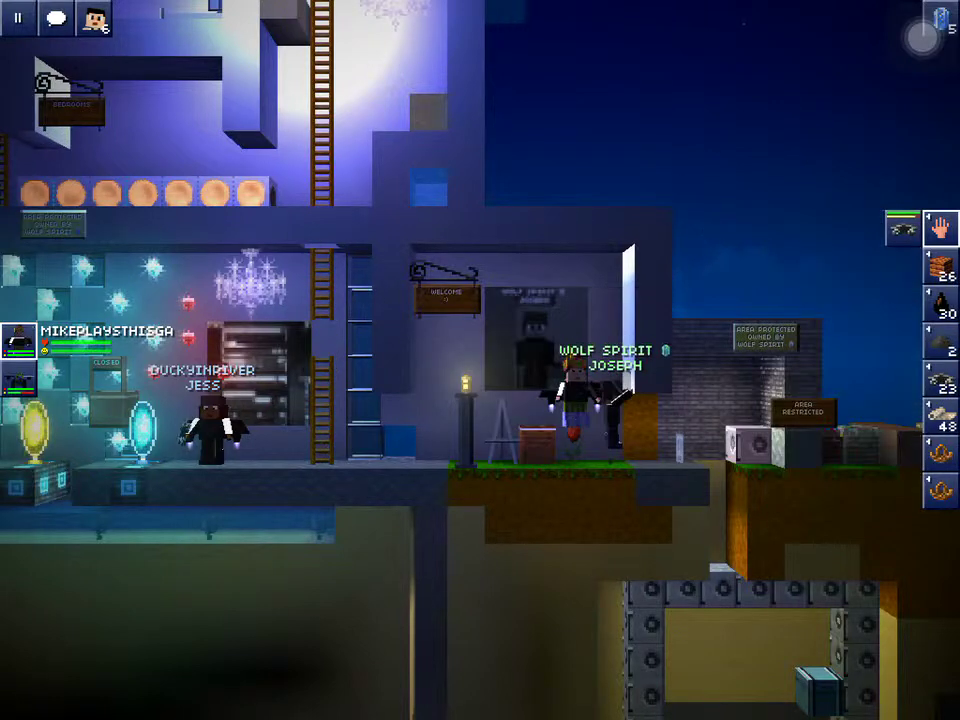
Step: Pick the Large Square Painting recipe at the easel and confirm it
{"action": "left_click", "coordinate": [502, 329]}
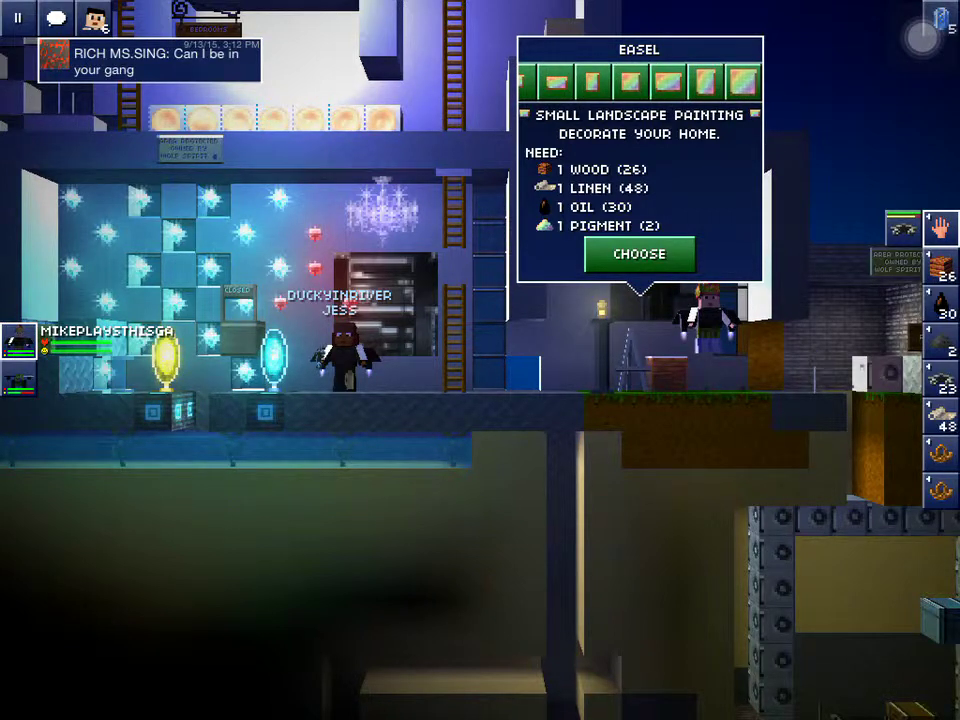
{"action": "left_click", "coordinate": [742, 80]}
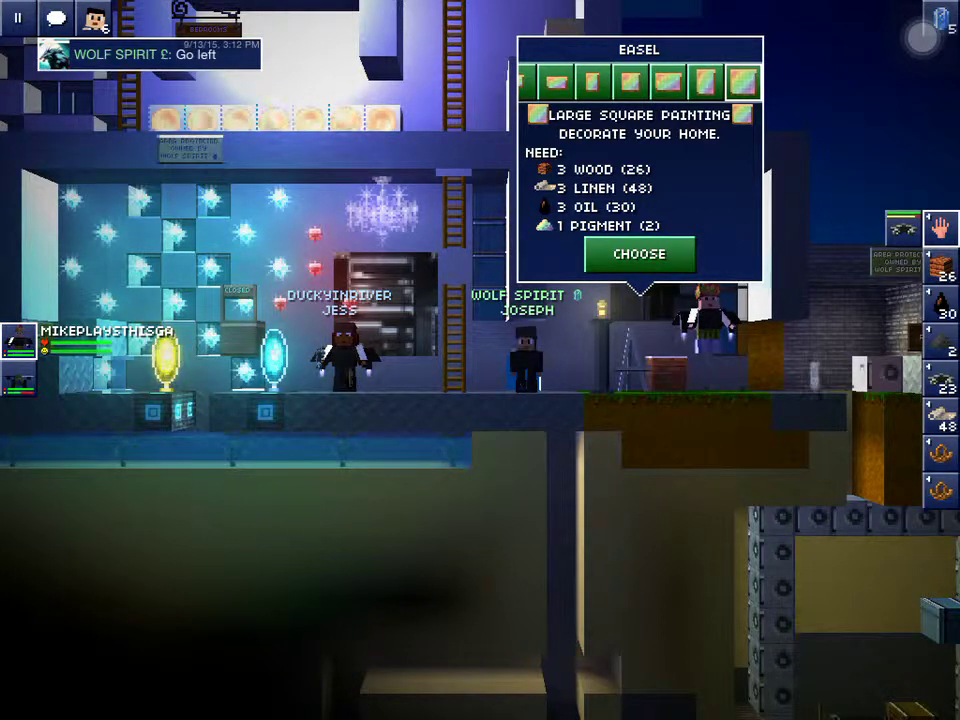
{"action": "left_click", "coordinate": [639, 254]}
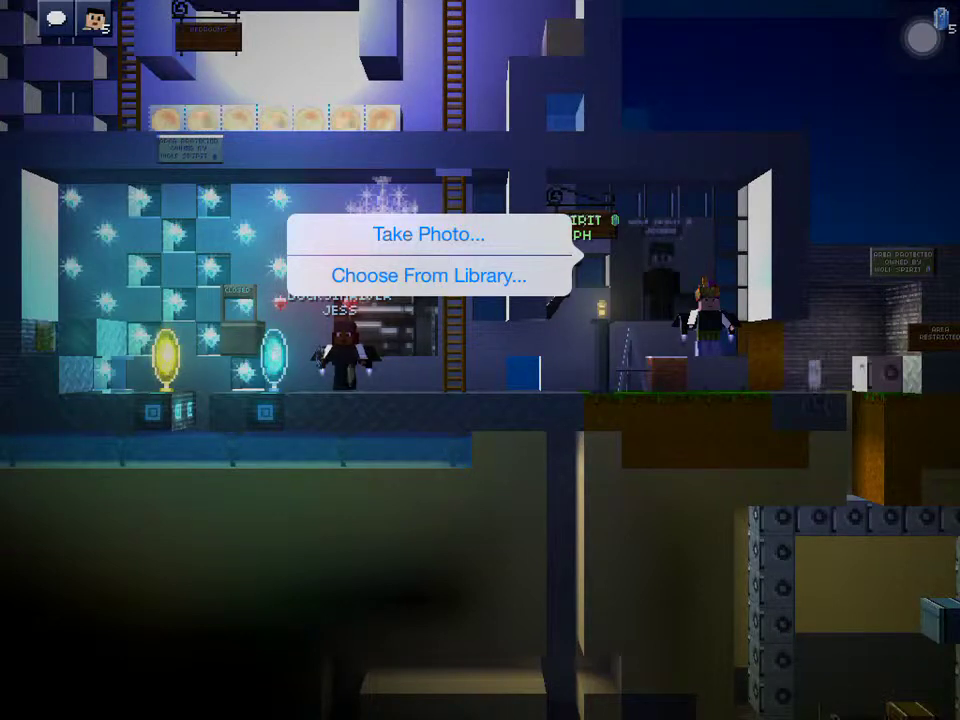
Step: Try the painting's photo sources, then relaunch The Blockheads and rejoin Filthy Rich after crashing
{"action": "left_click", "coordinate": [480, 550]}
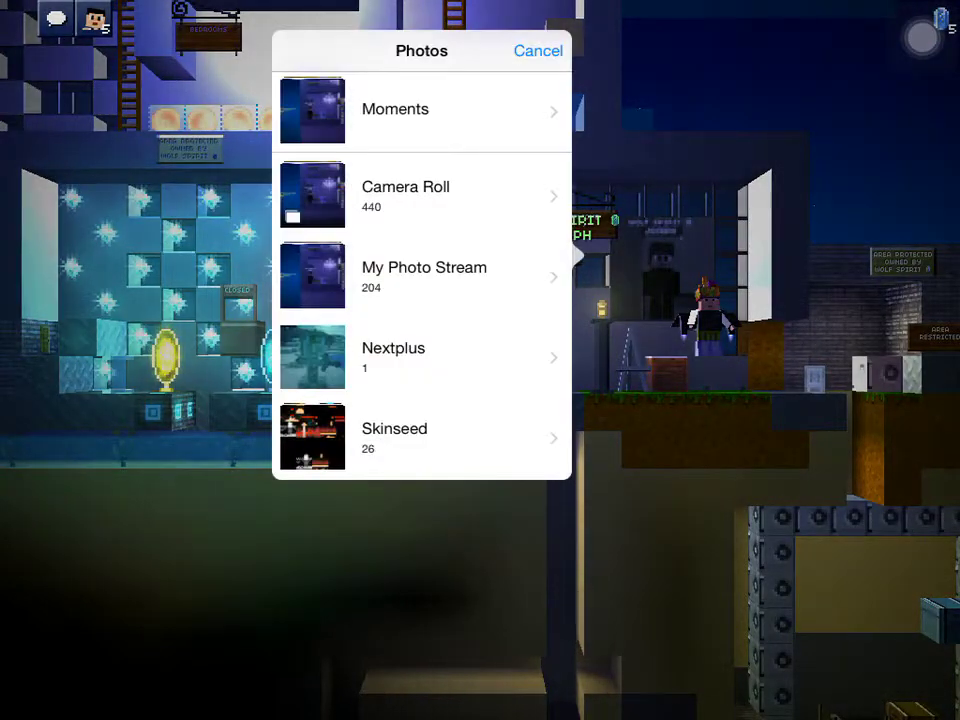
{"action": "left_click", "coordinate": [538, 51]}
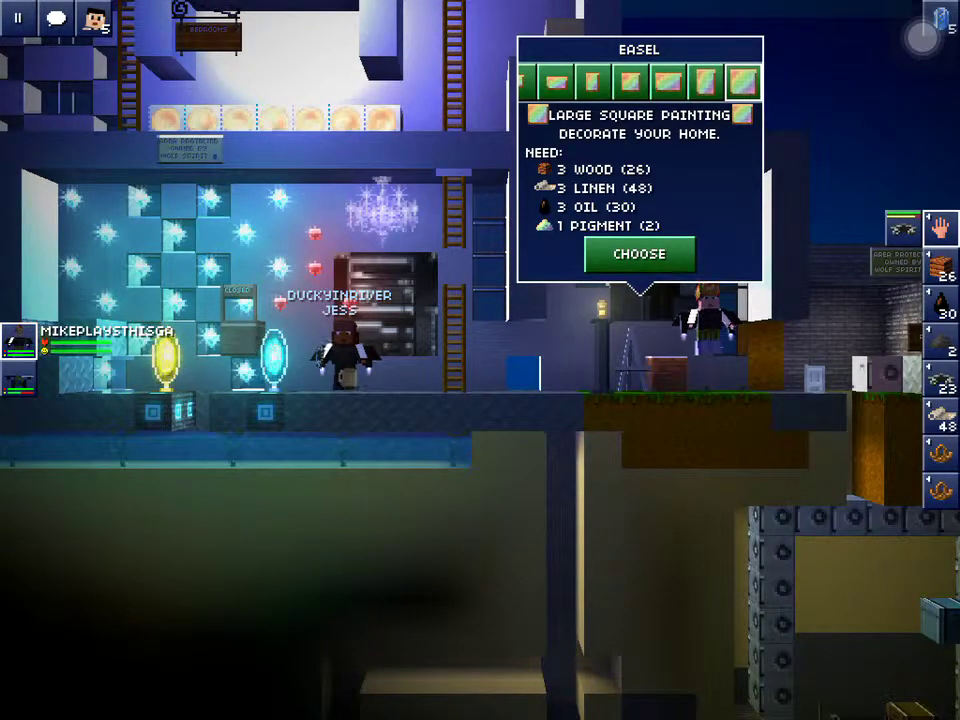
{"action": "left_click", "coordinate": [639, 254]}
{"action": "left_click", "coordinate": [428, 234]}
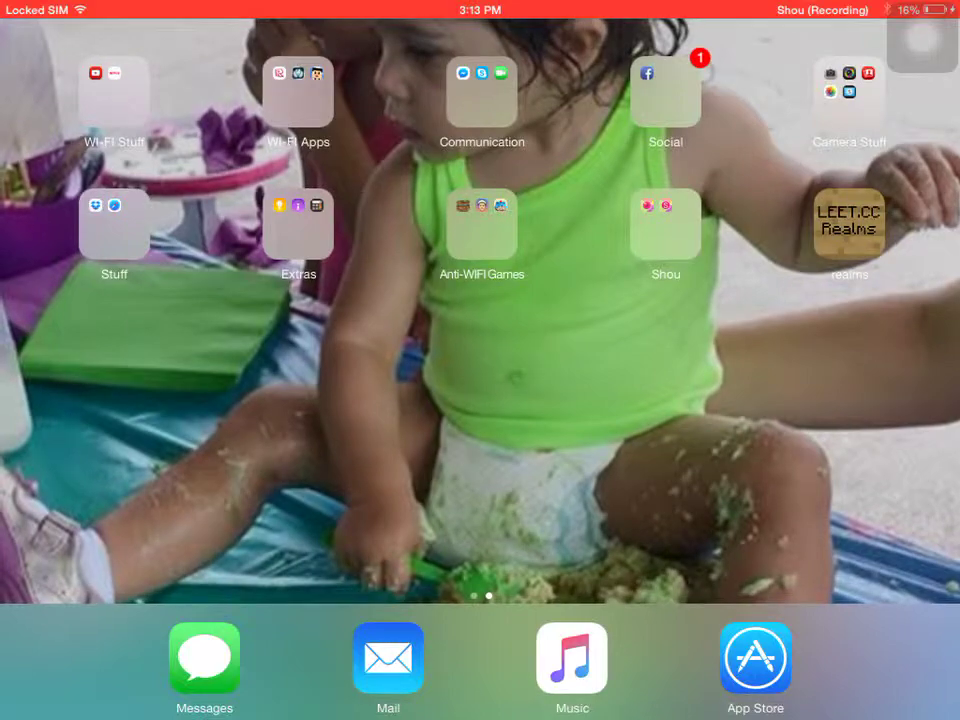
{"action": "left_click", "coordinate": [482, 230]}
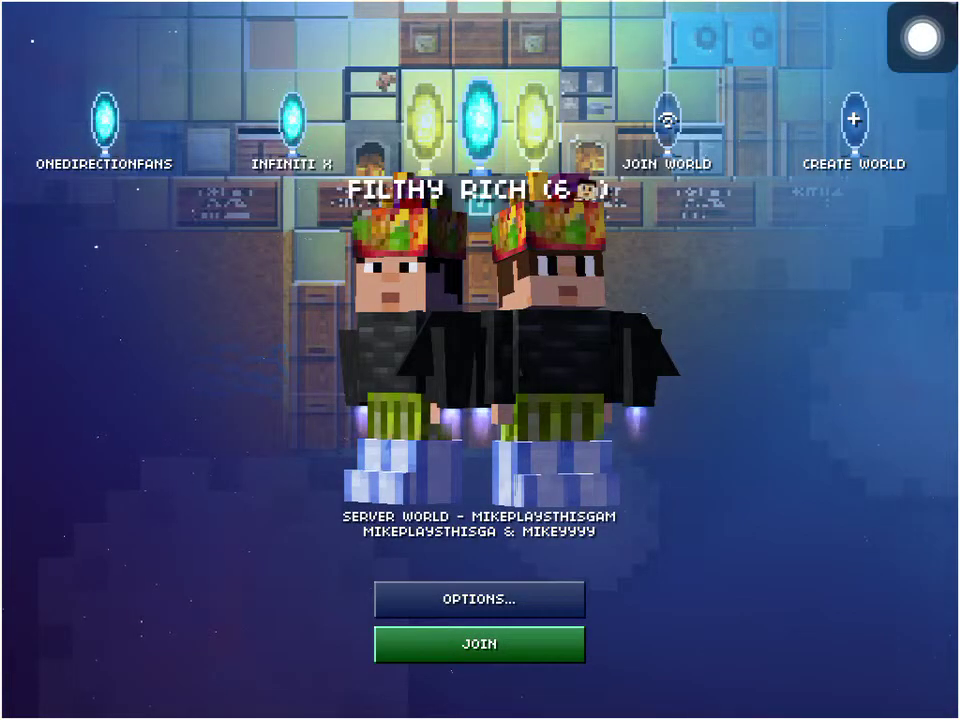
{"action": "left_click", "coordinate": [480, 639]}
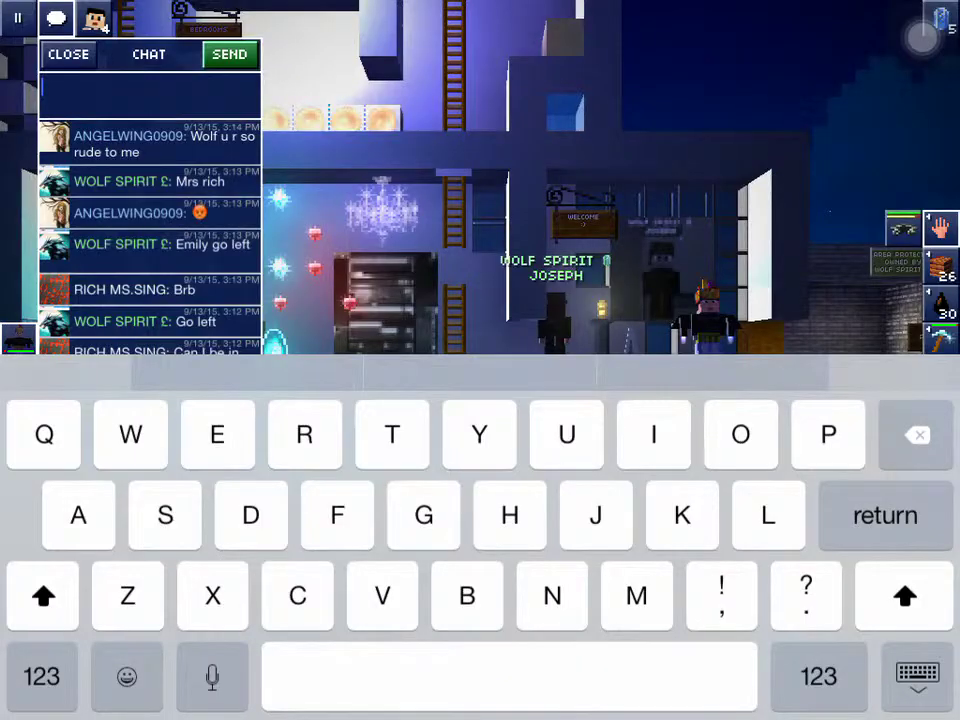
{"action": "type", "text": "Sorry "}
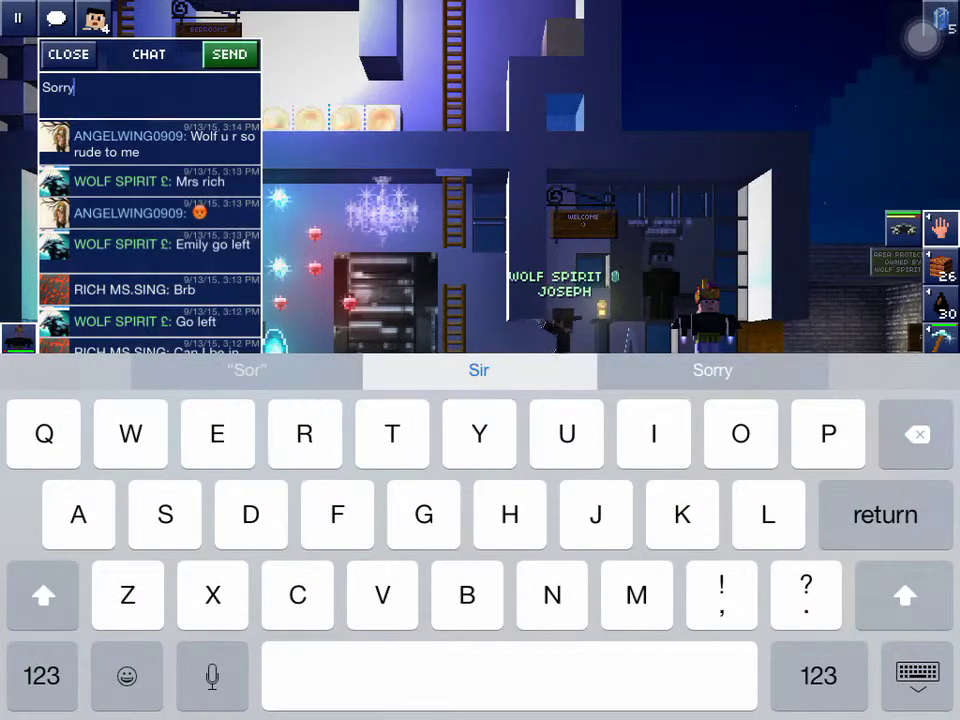
{"action": "type", "text": "I cras"}
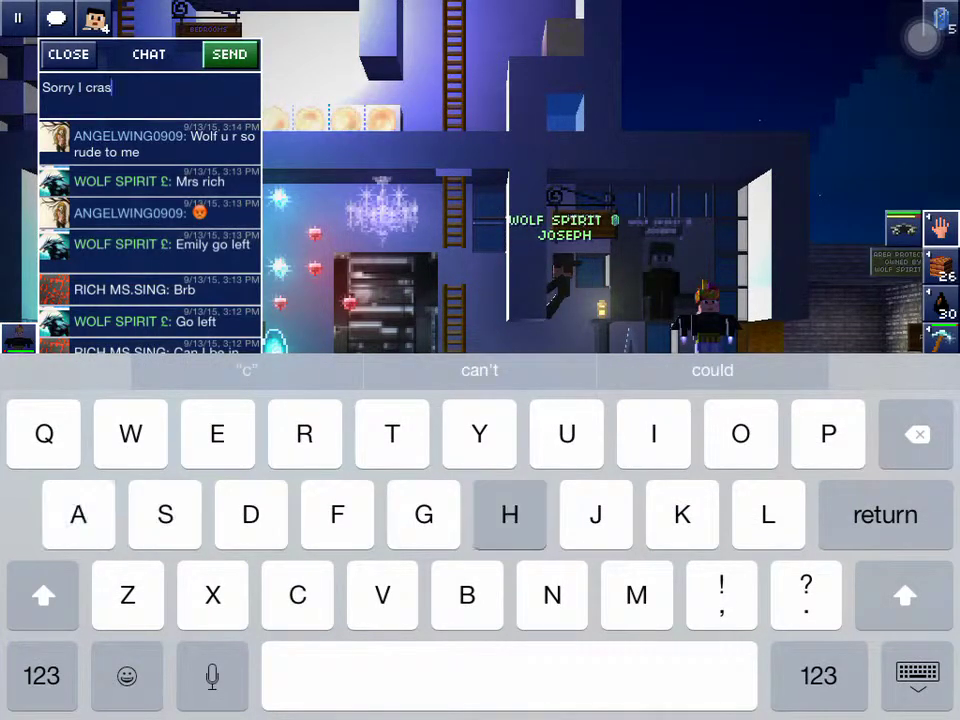
{"action": "type", "text": "hed"}
Step: Send 'Sorry I crashed' in the chat
{"action": "left_click", "coordinate": [229, 54]}
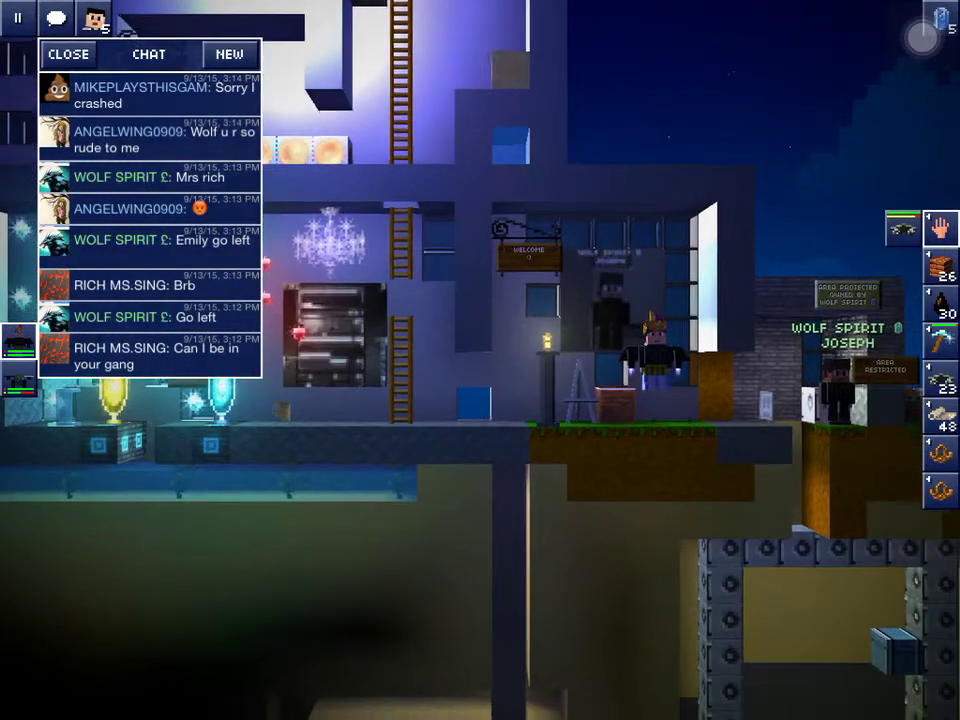
Step: Choose the Large Square Painting at the easel and take its picture from the photo library
{"action": "left_click", "coordinate": [579, 385]}
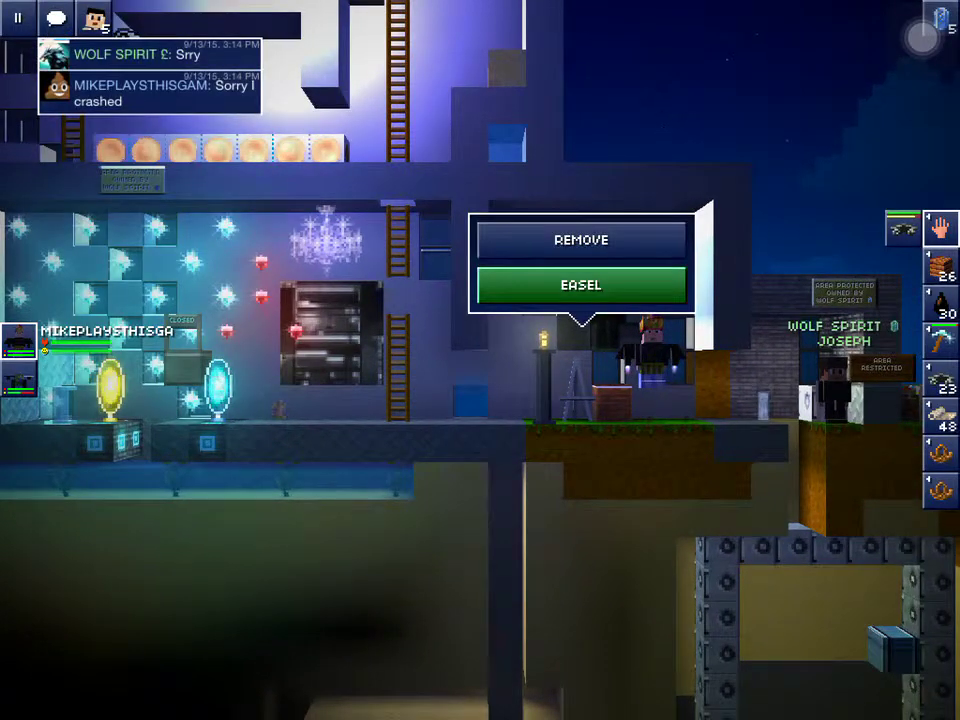
{"action": "left_click", "coordinate": [582, 281]}
{"action": "left_click_drag", "start_coordinate": [660, 111], "coordinate": [560, 111]}
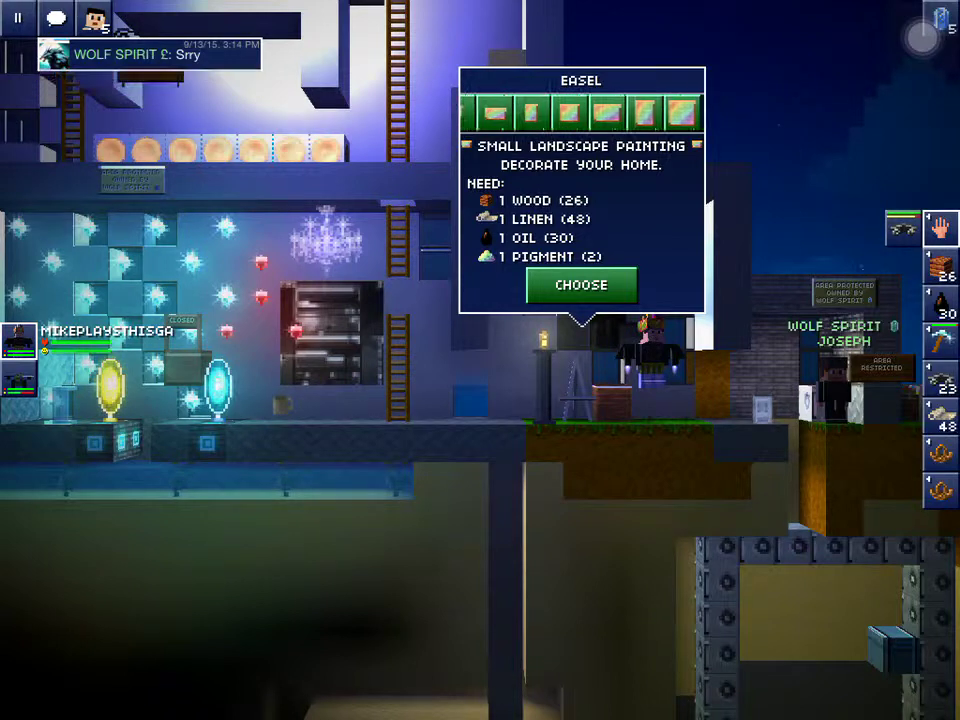
{"action": "left_click_drag", "start_coordinate": [660, 111], "coordinate": [560, 111]}
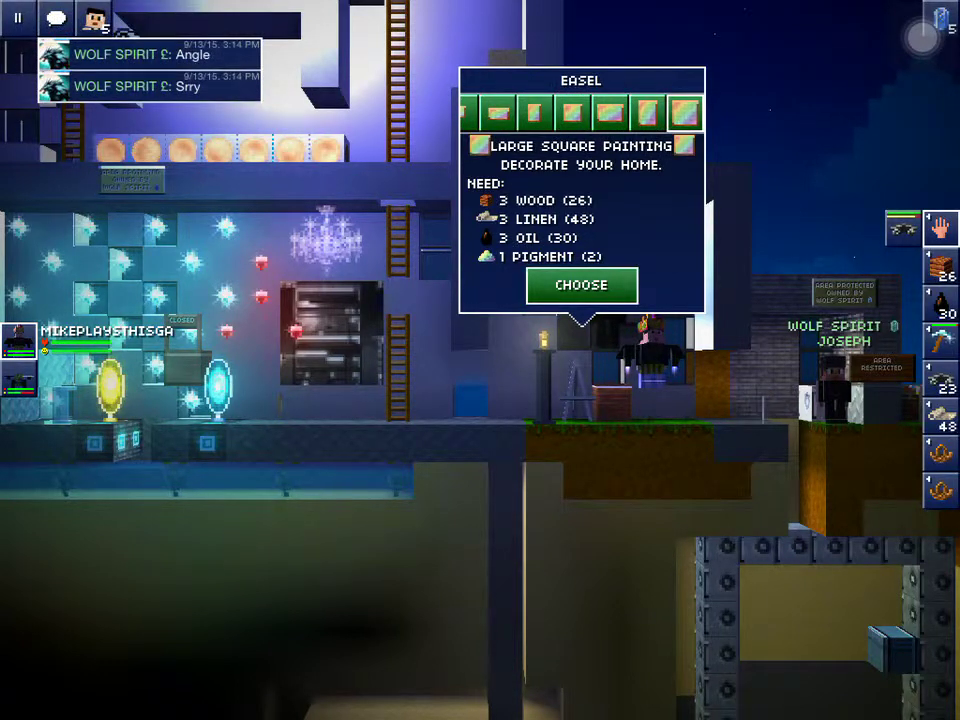
{"action": "left_click", "coordinate": [581, 285]}
{"action": "left_click", "coordinate": [480, 500]}
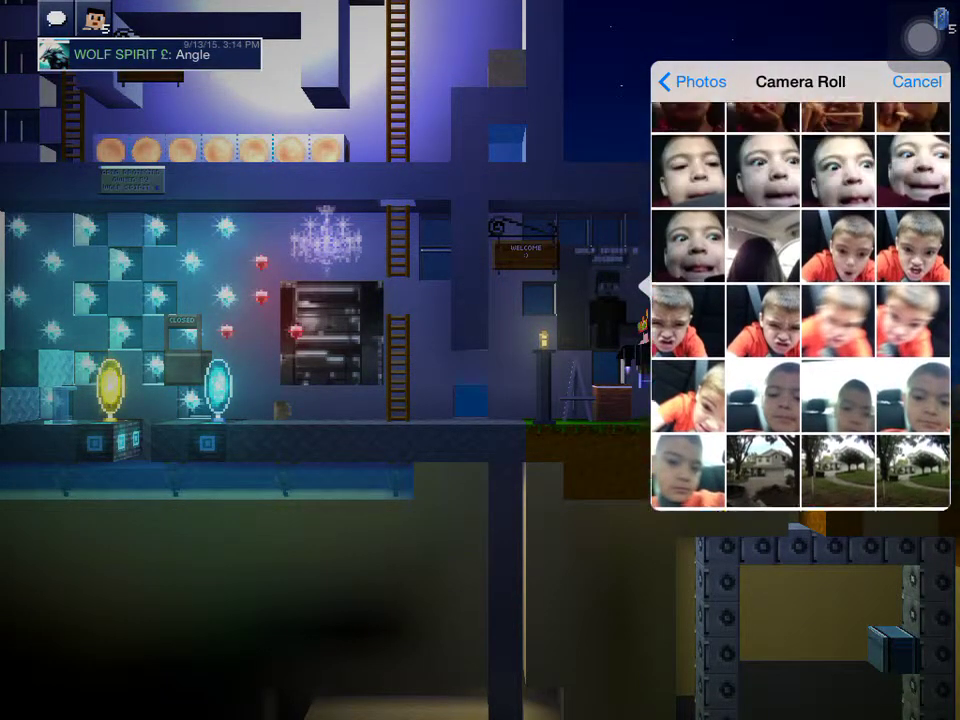
{"action": "scroll", "coordinate": [800, 300], "scroll_direction": "up", "scroll_amount": 8}
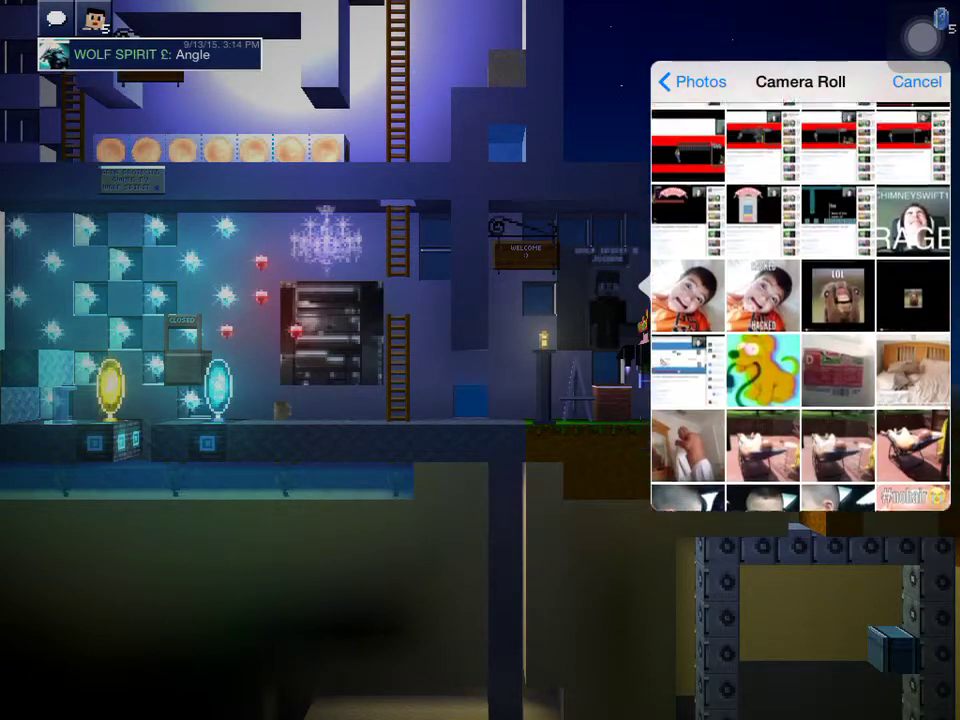
{"action": "scroll", "coordinate": [800, 300], "scroll_direction": "up", "scroll_amount": 6}
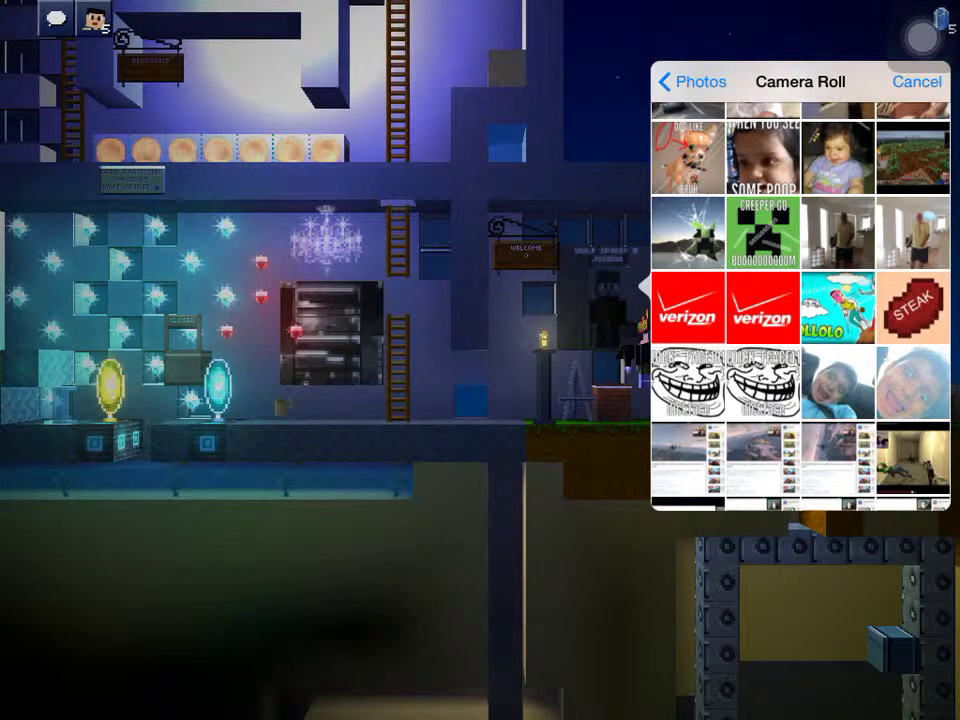
Step: Pick the STEAK image from the Camera Roll and shift it within the crop
{"action": "left_click", "coordinate": [913, 309]}
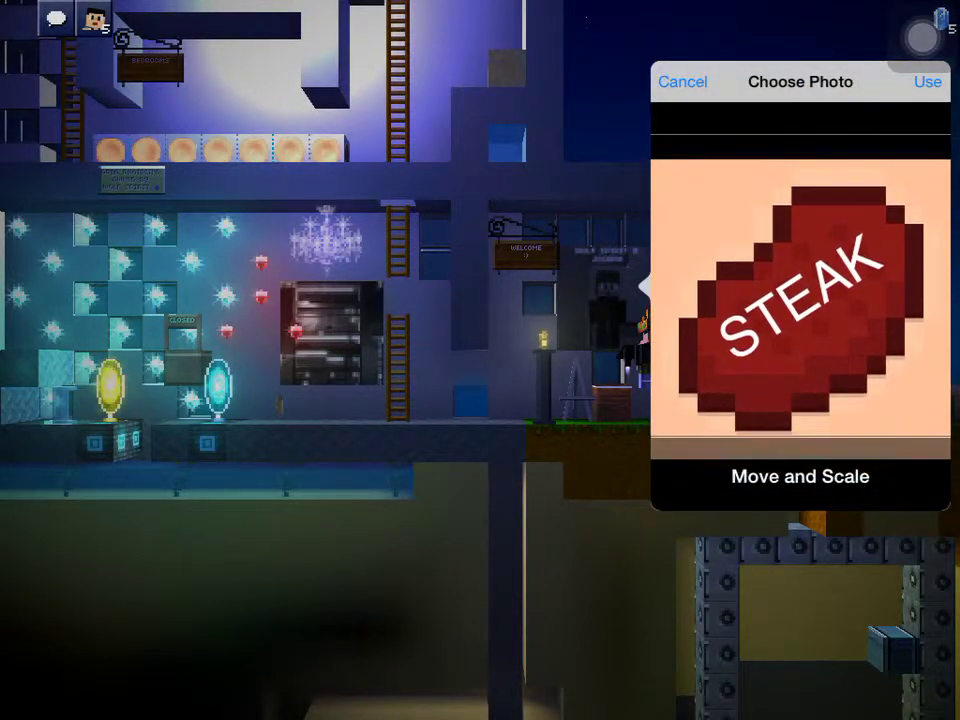
{"action": "left_click_drag", "start_coordinate": [800, 330], "coordinate": [800, 290]}
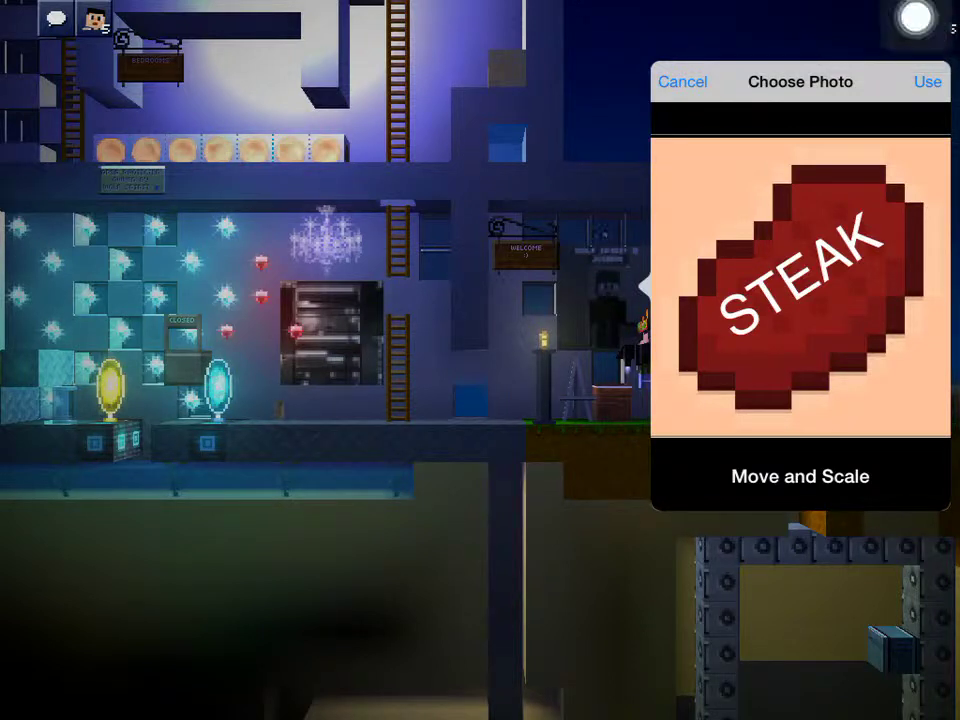
{"action": "scroll", "coordinate": [800, 290], "scroll_direction": "up", "scroll_amount": 5}
{"action": "scroll", "coordinate": [800, 290], "scroll_direction": "down", "scroll_amount": 5}
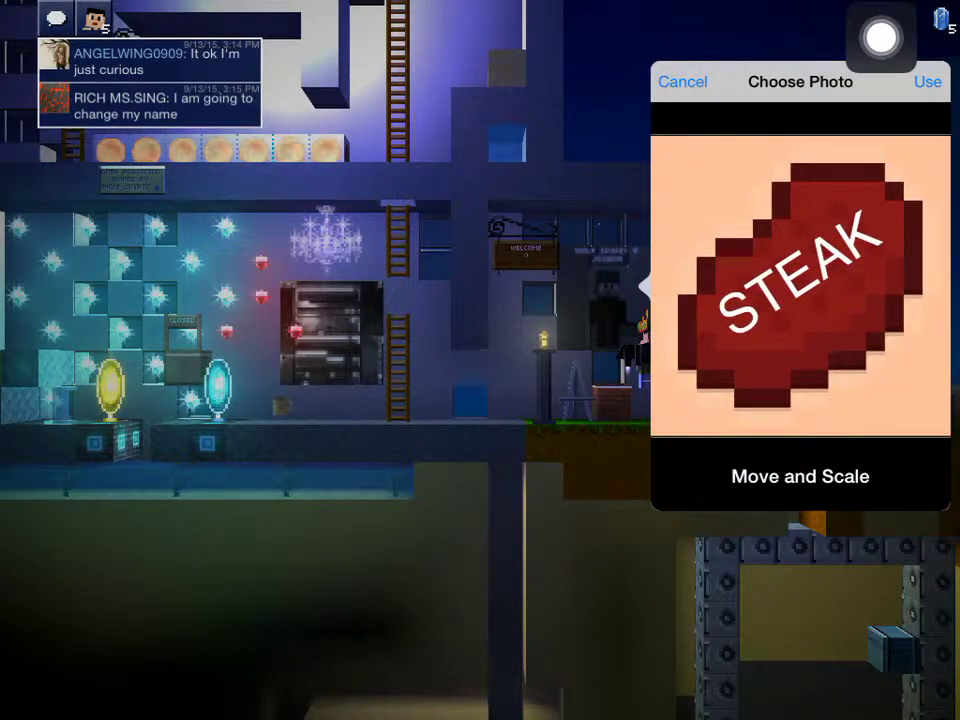
Step: Use the framed STEAK image and craft the large square painting with black pigment
{"action": "left_click", "coordinate": [927, 81]}
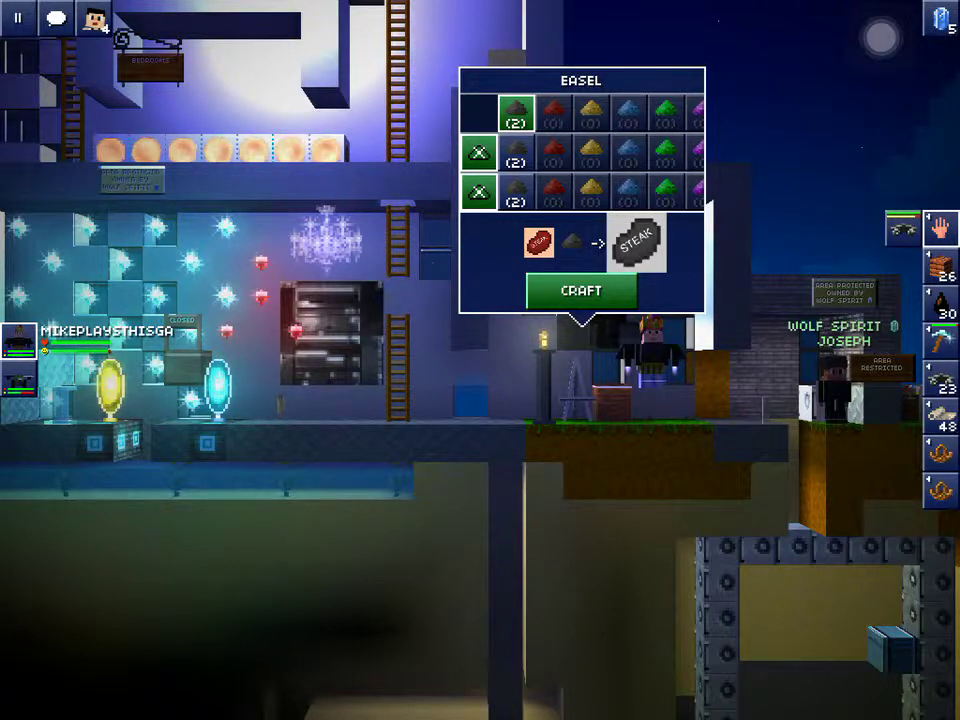
{"action": "scroll", "coordinate": [580, 150], "scroll_direction": "right", "scroll_amount": 3}
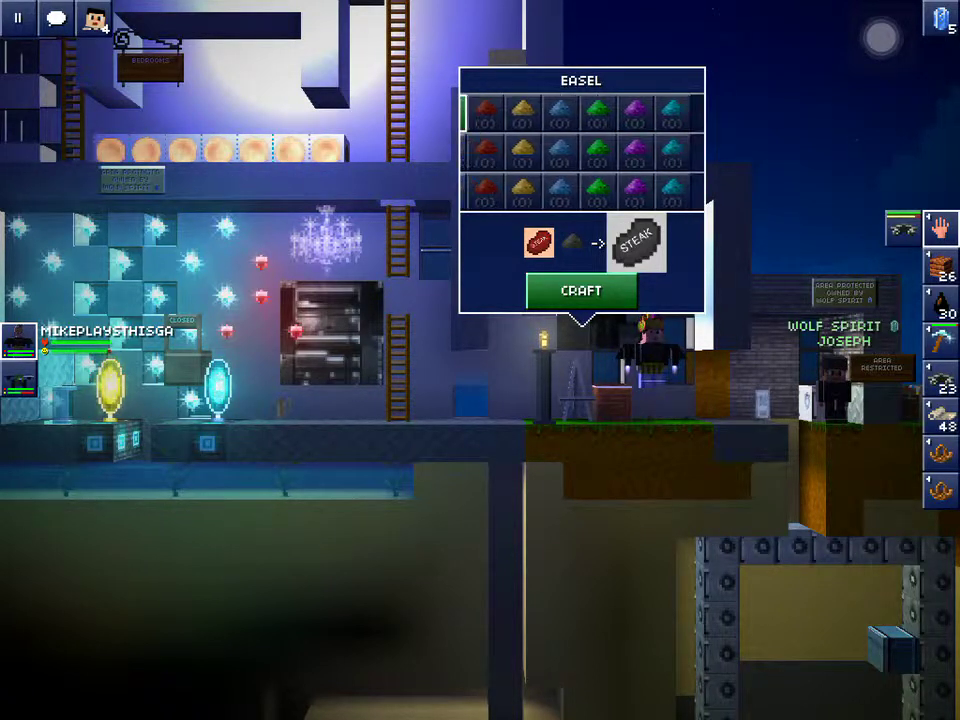
{"action": "scroll", "coordinate": [580, 150], "scroll_direction": "left", "scroll_amount": 3}
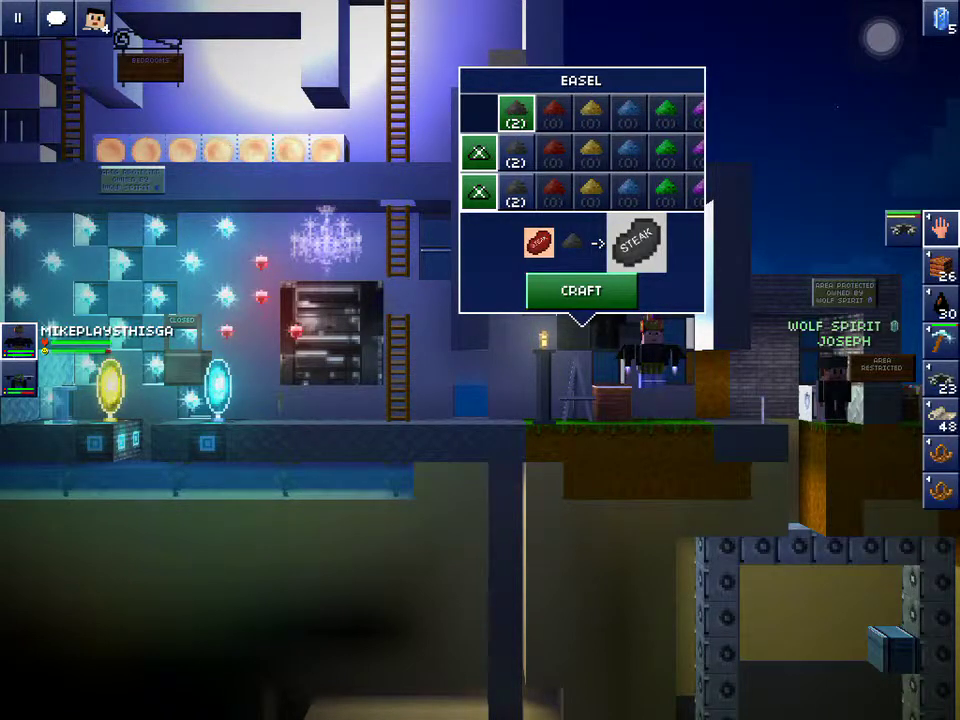
{"action": "left_click", "coordinate": [580, 290]}
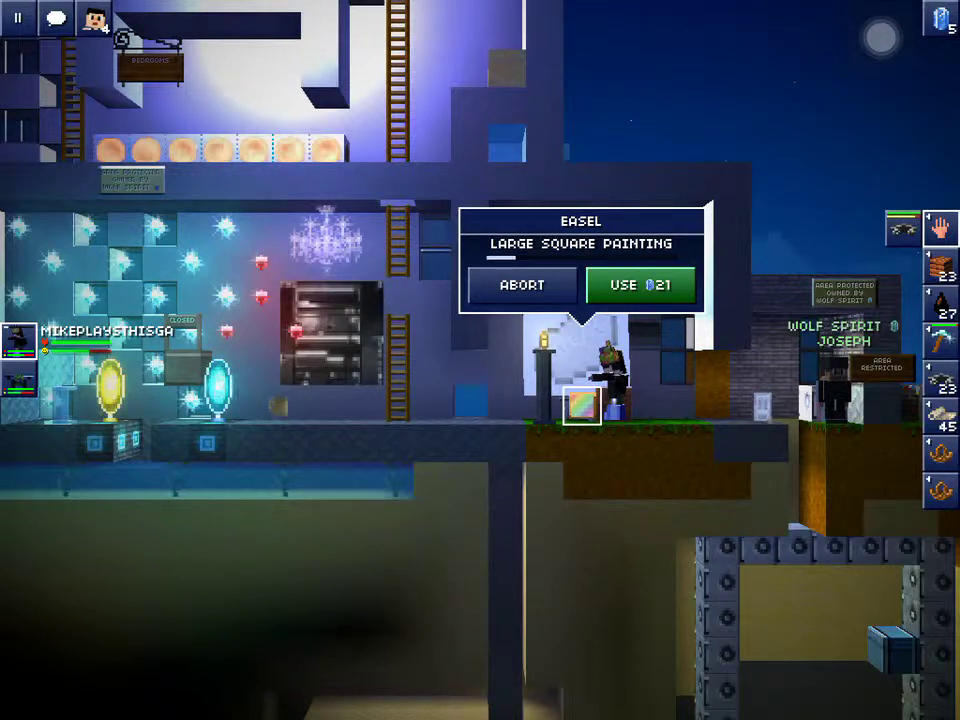
Step: Open the chat panel while the easel keeps crafting the Large Square Painting
{"action": "left_click", "coordinate": [56, 18]}
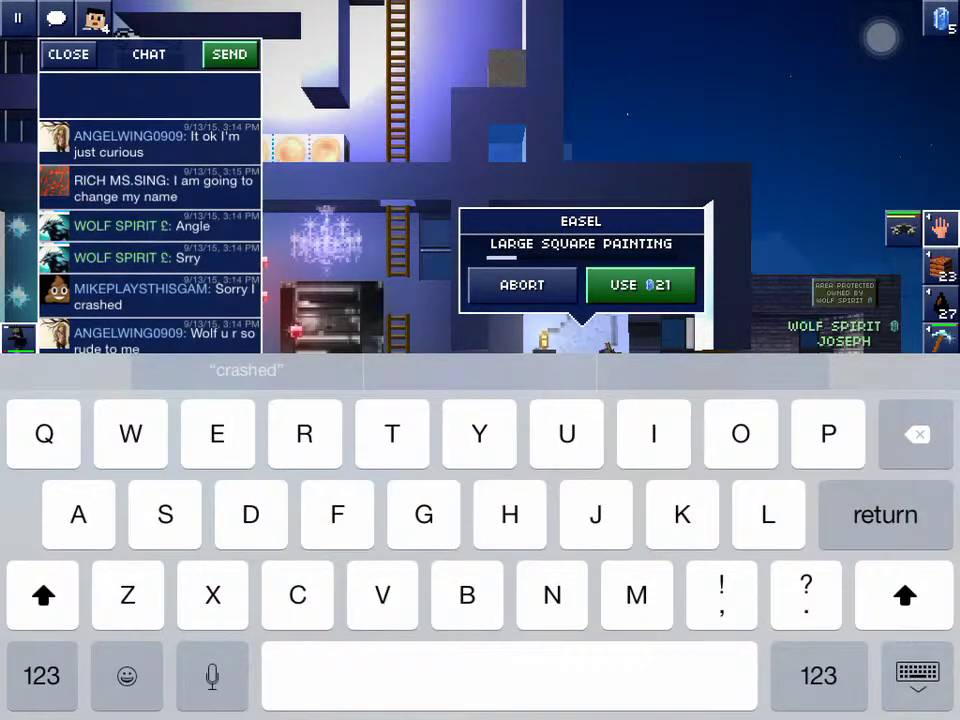
{"action": "type", "text": "Guys im "}
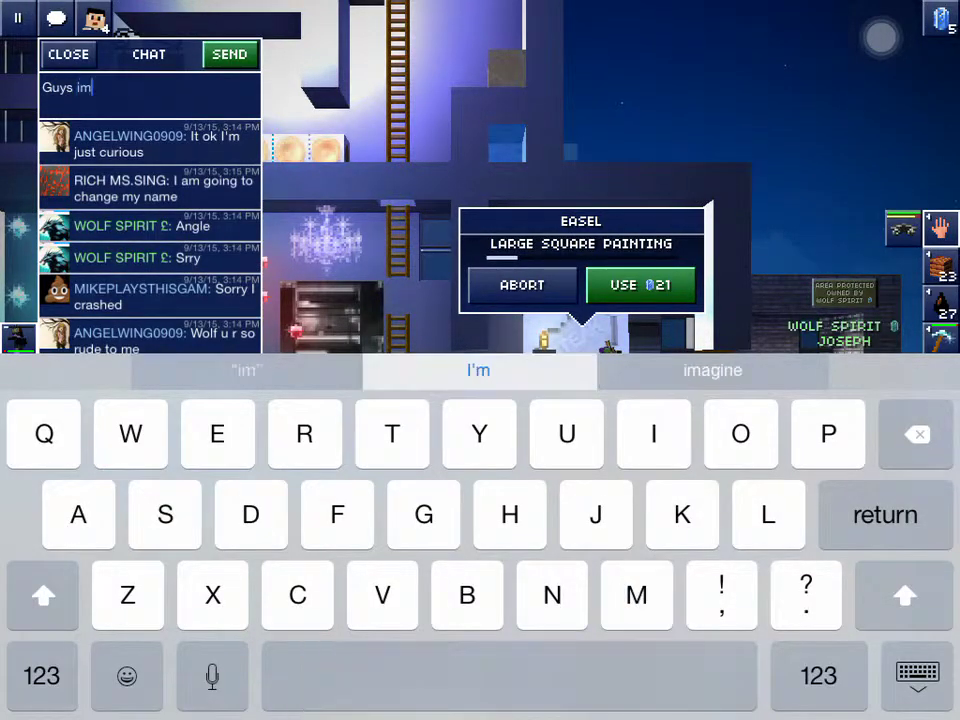
{"action": "type", "text": "r"}
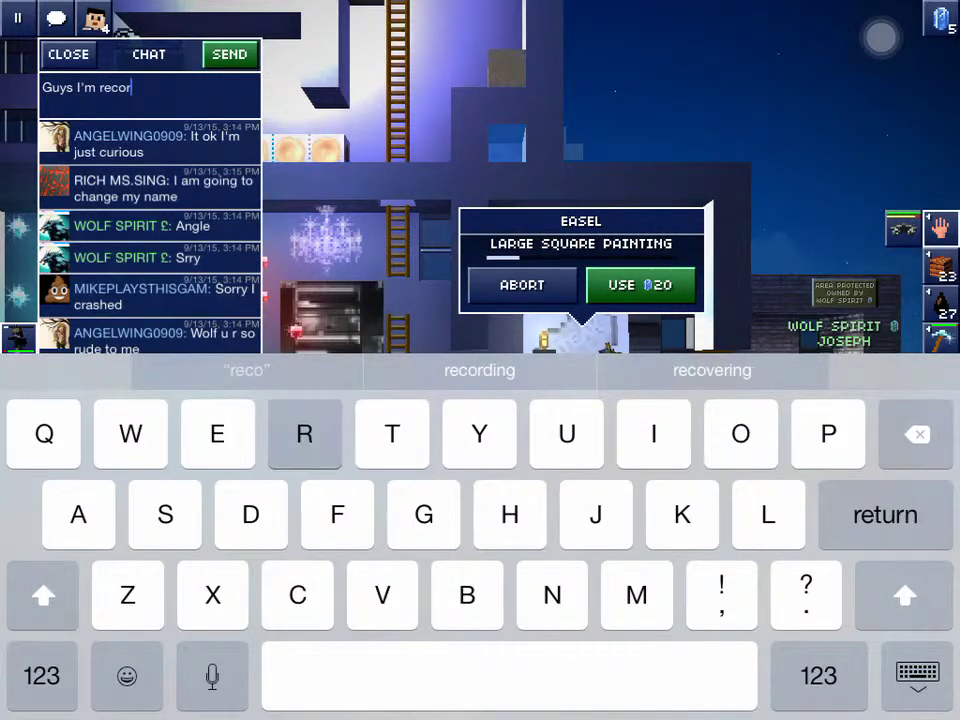
{"action": "type", "text": "eccording ho"}
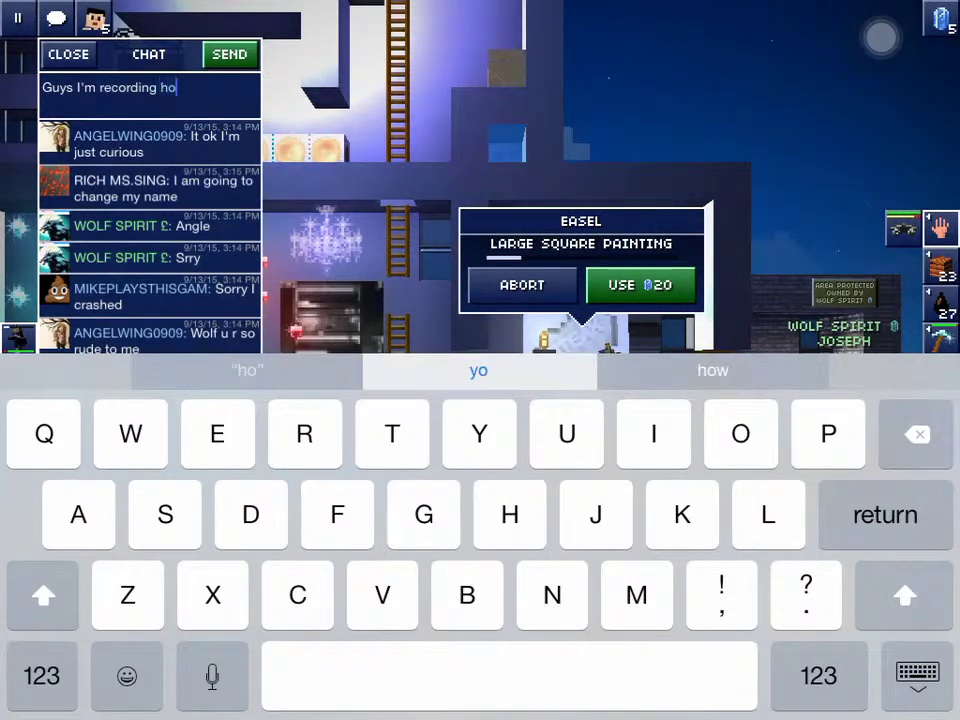
{"action": "type", "text": "w "}
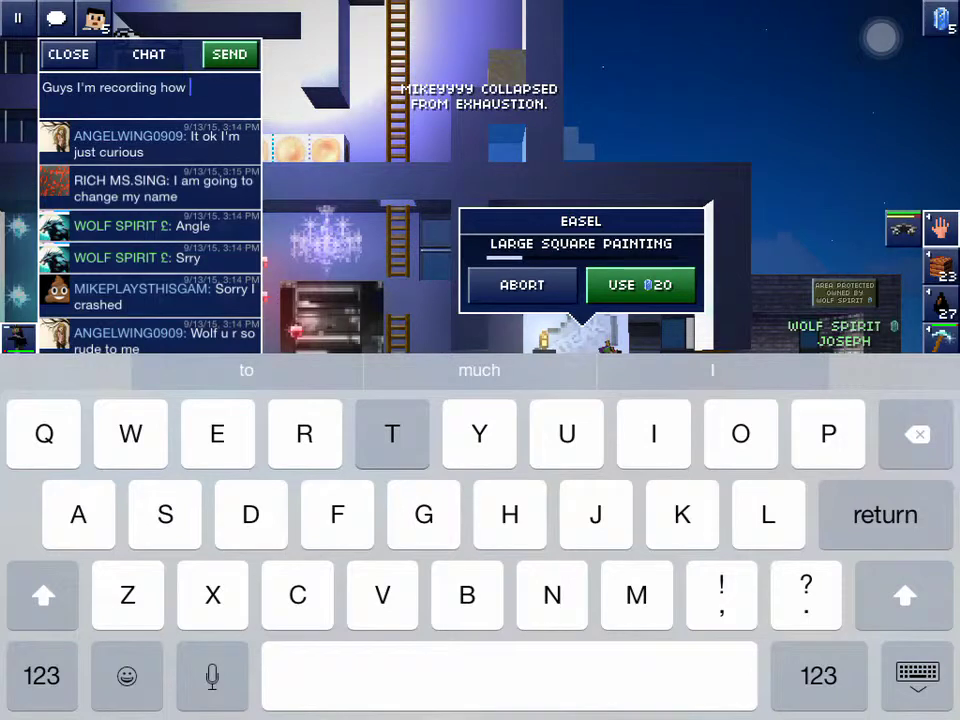
{"action": "type", "text": "tomak"}
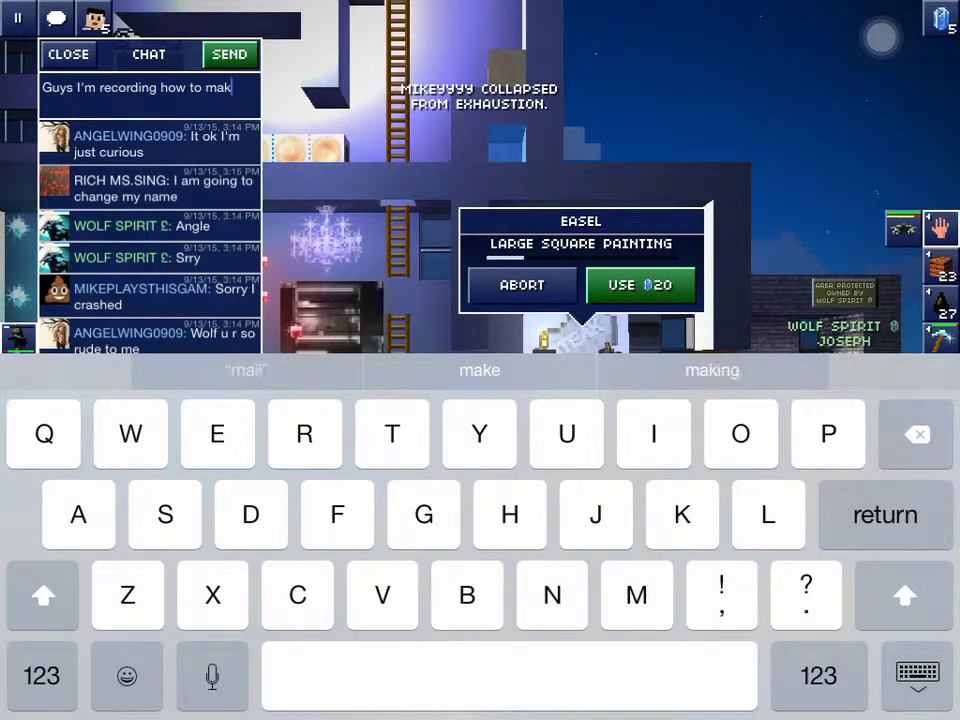
{"action": "type", "text": "e"}
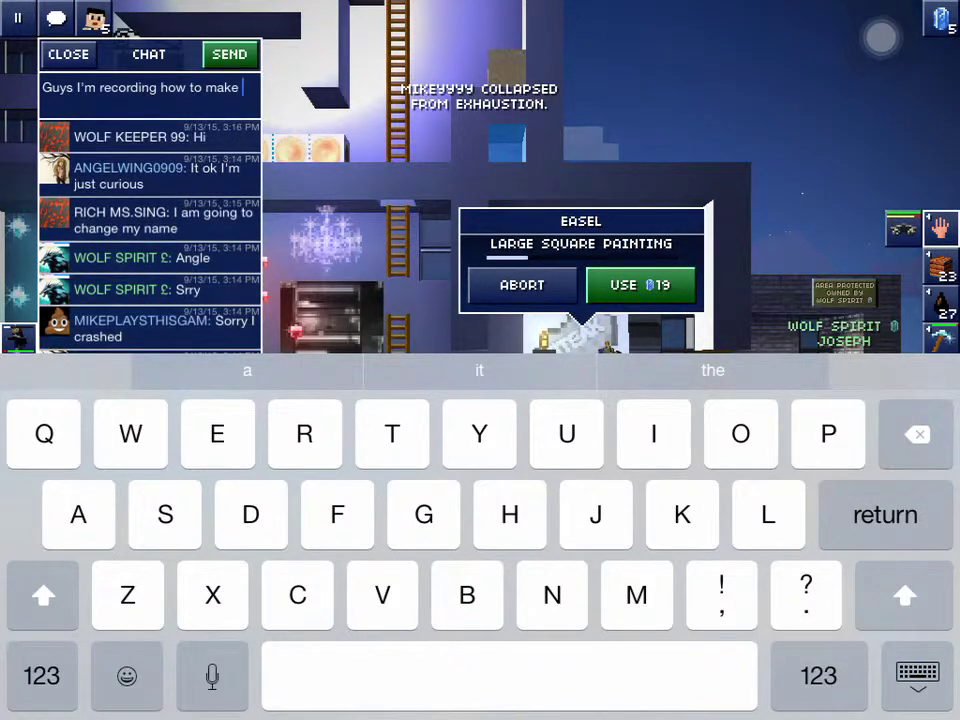
{"action": "type", "text": "pi"}
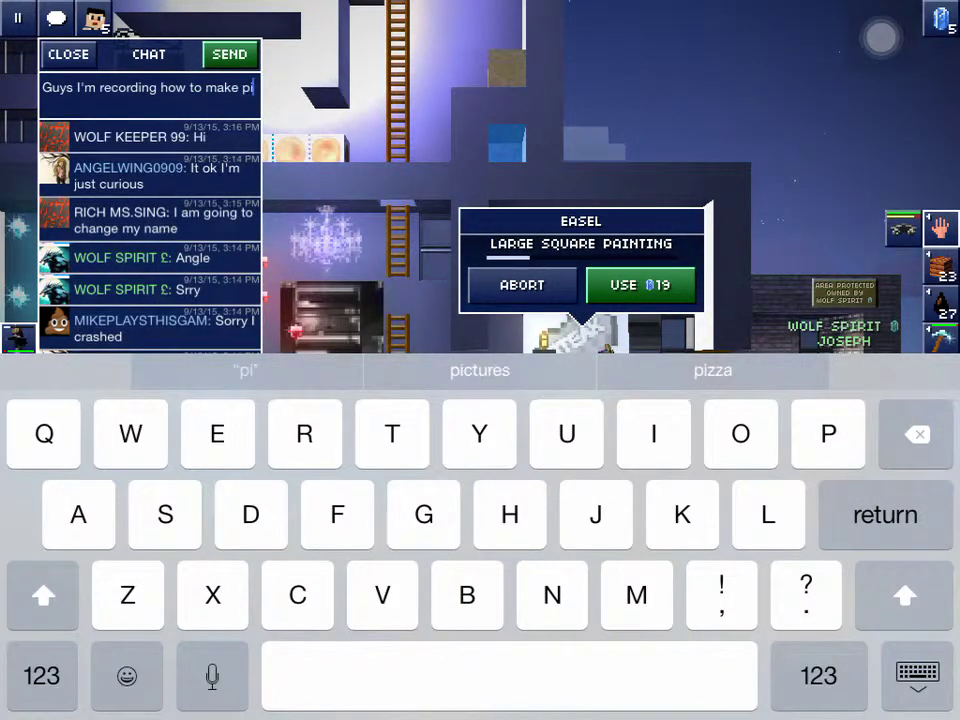
{"action": "type", "text": "ctures"}
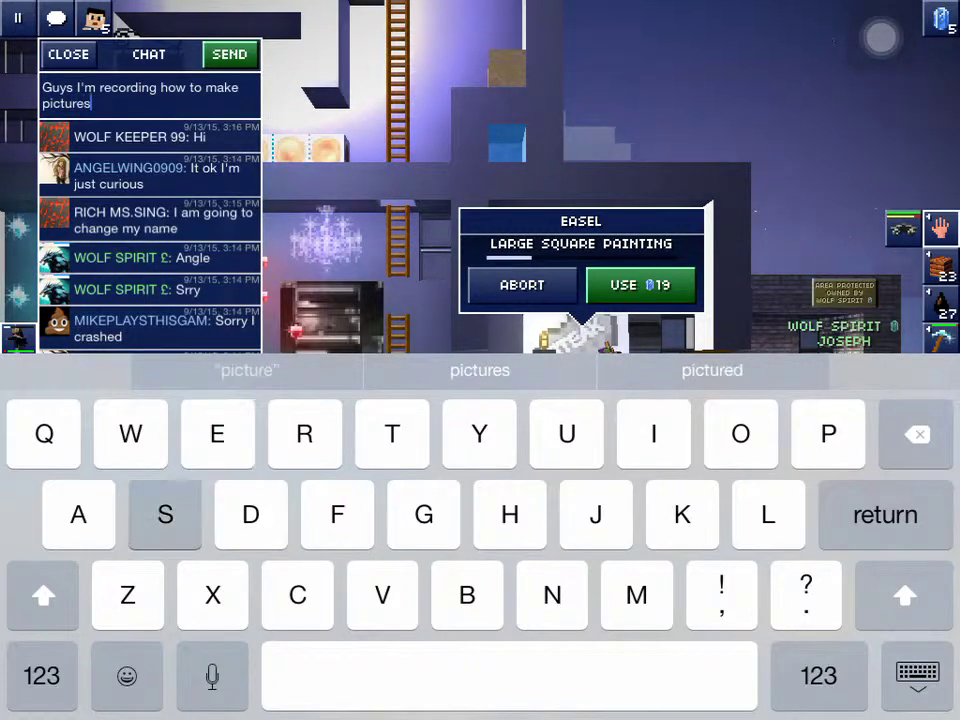
Step: Send the chat message 'Guys I'm recording how to make pictures'
{"action": "left_click", "coordinate": [229, 54]}
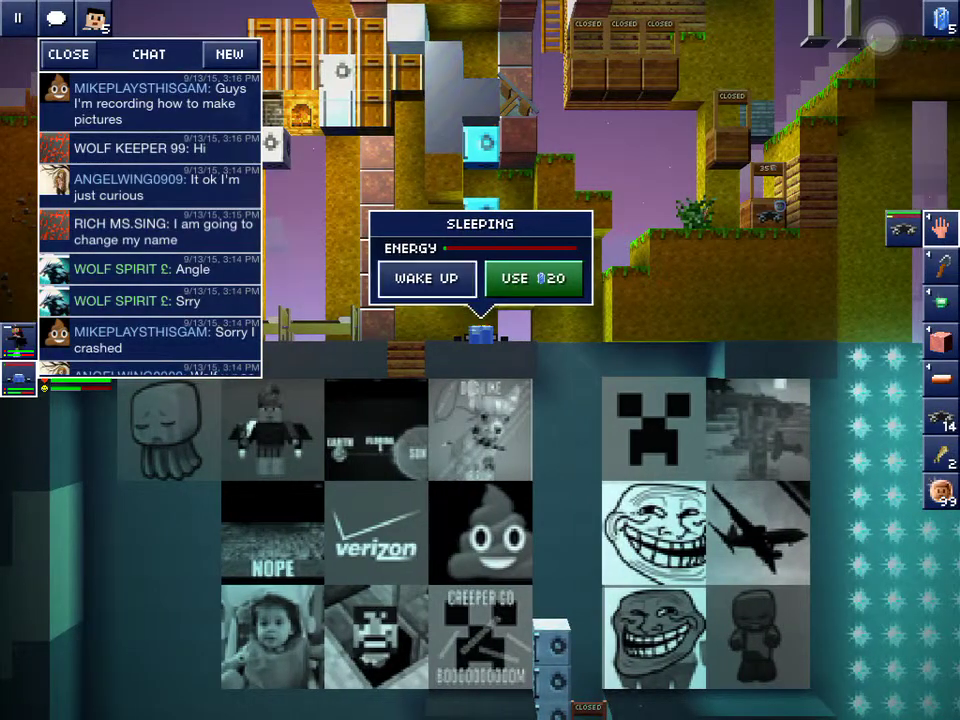
Step: Wake the exhausted blockhead, close chat, and have it sleep in the golden bed
{"action": "left_click", "coordinate": [426, 278]}
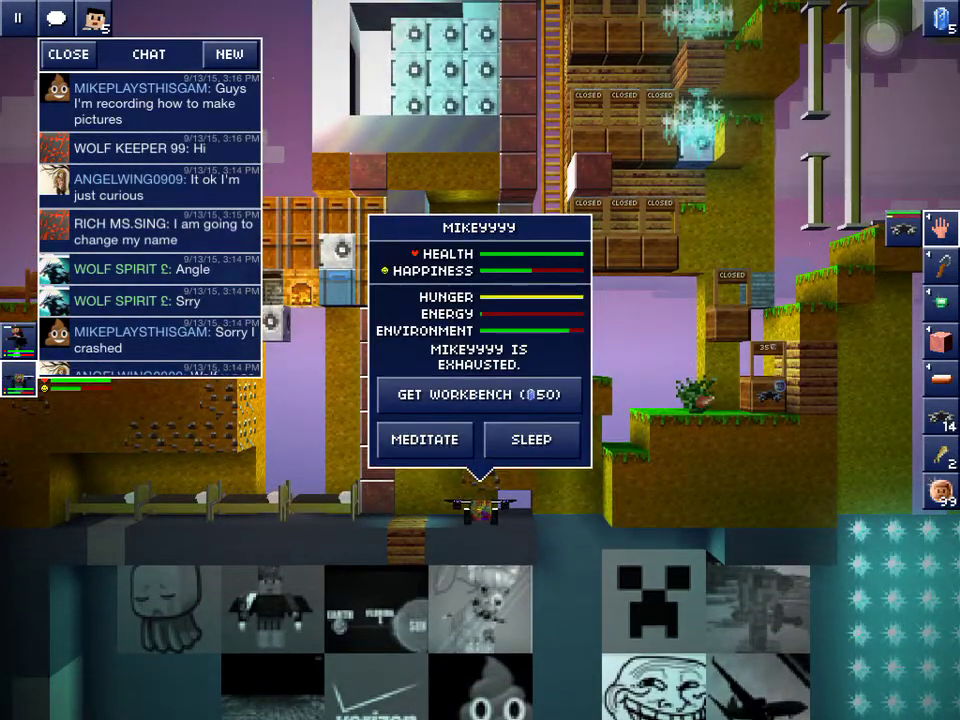
{"action": "left_click", "coordinate": [600, 300]}
{"action": "scroll", "coordinate": [480, 360], "scroll_direction": "up", "scroll_amount": 5}
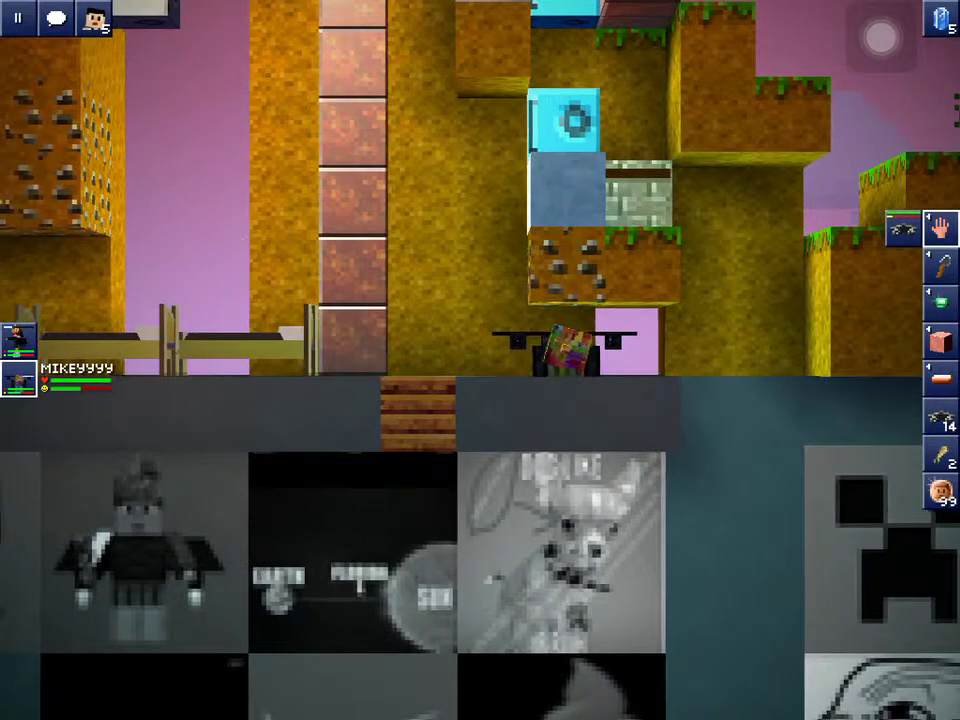
{"action": "left_click", "coordinate": [267, 345]}
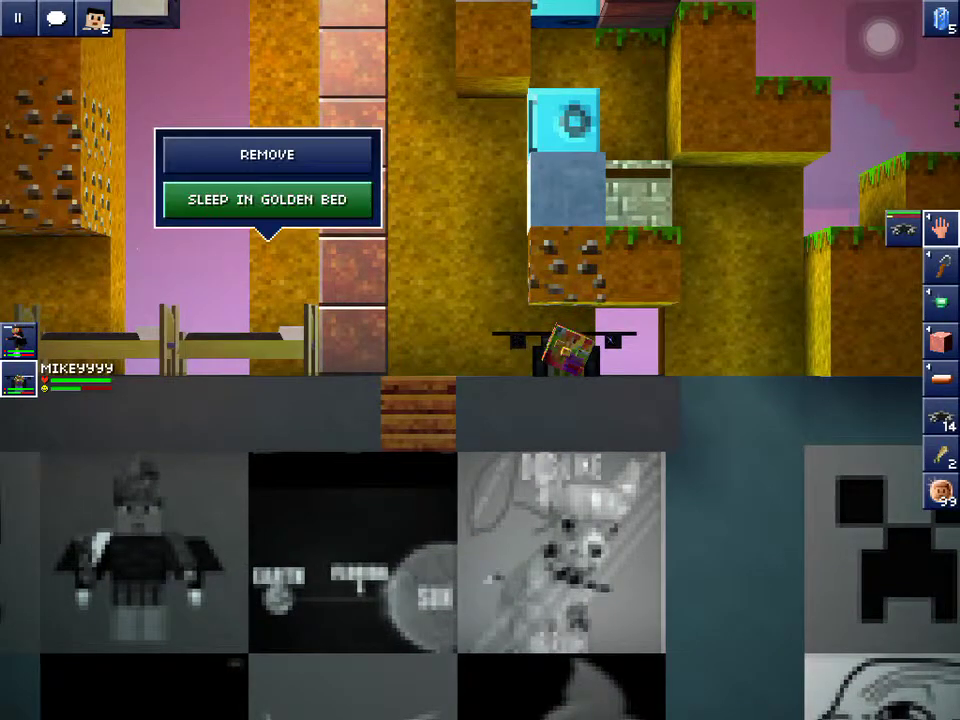
{"action": "left_click", "coordinate": [267, 199]}
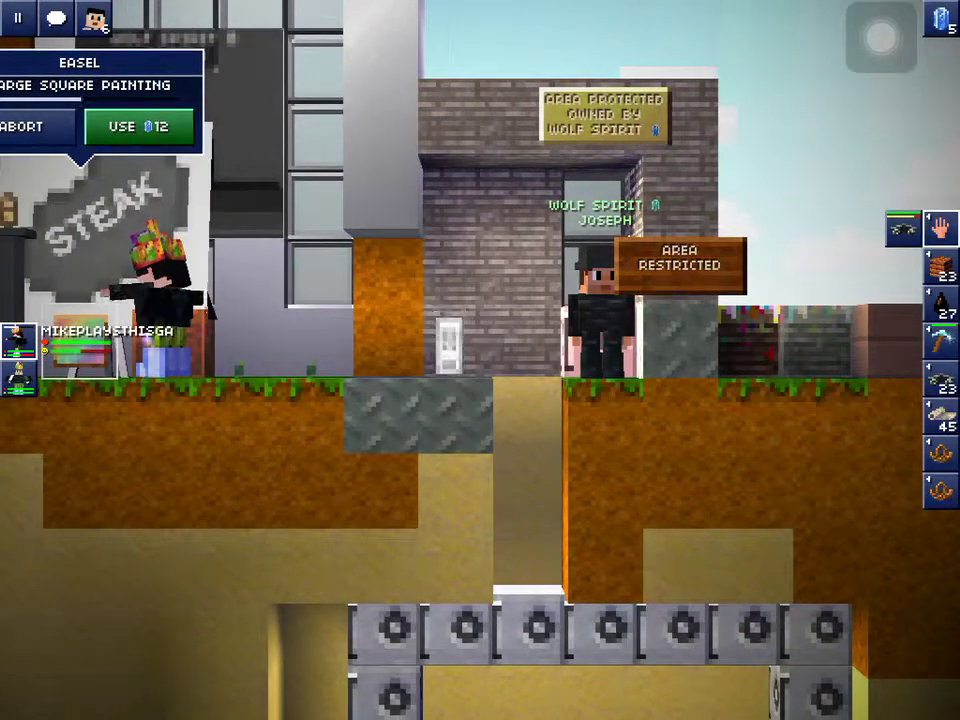
Step: Open the online players list and jump the view to two other players
{"action": "left_click", "coordinate": [96, 17]}
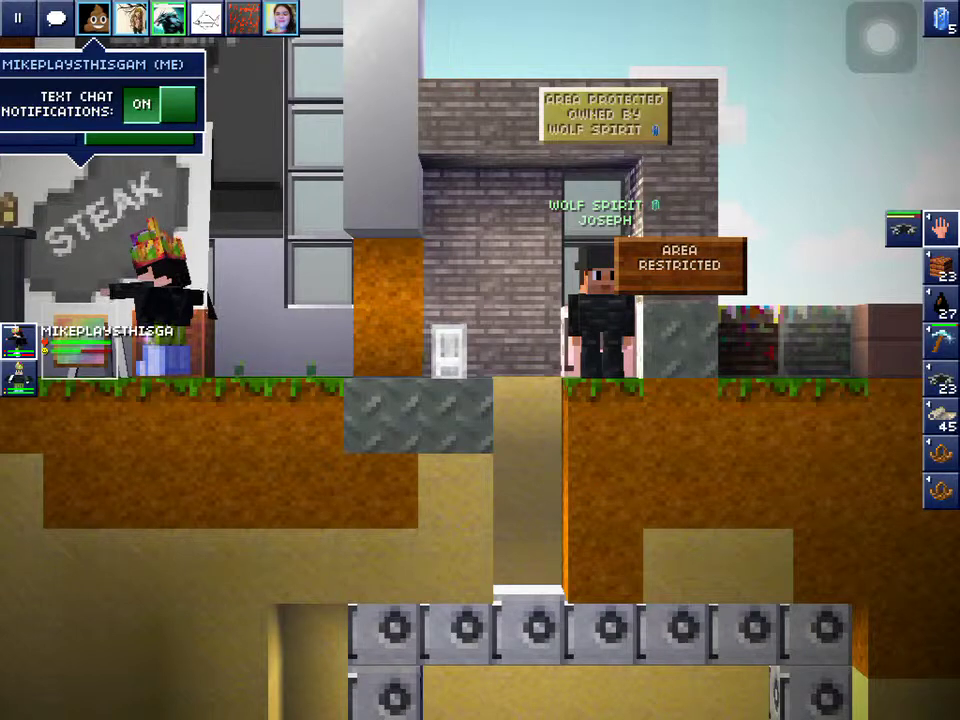
{"action": "left_click", "coordinate": [96, 17]}
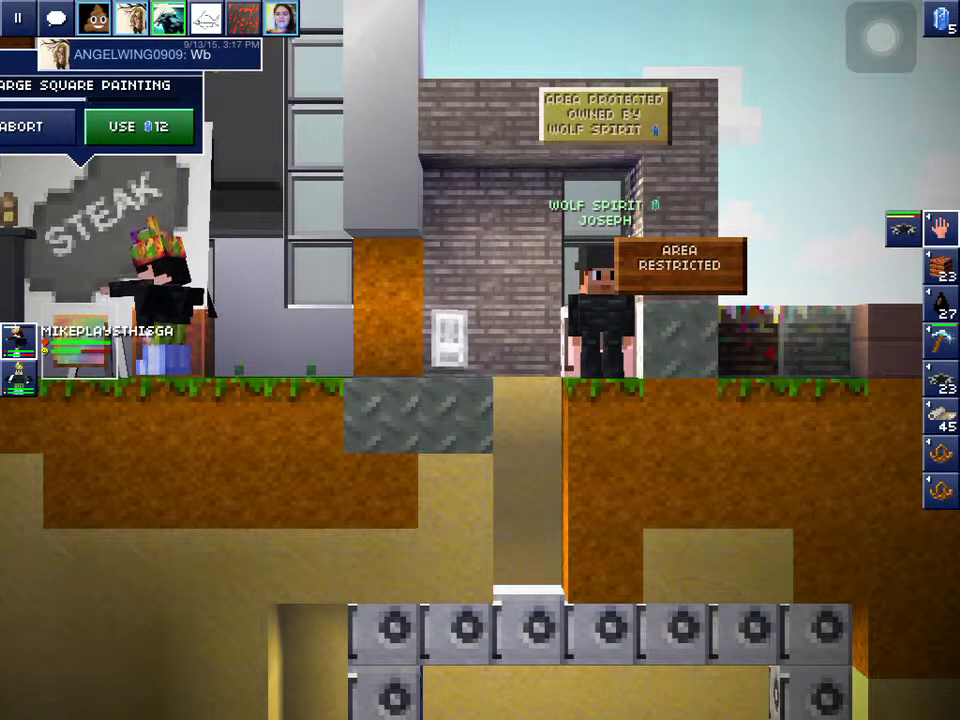
{"action": "left_click", "coordinate": [283, 17]}
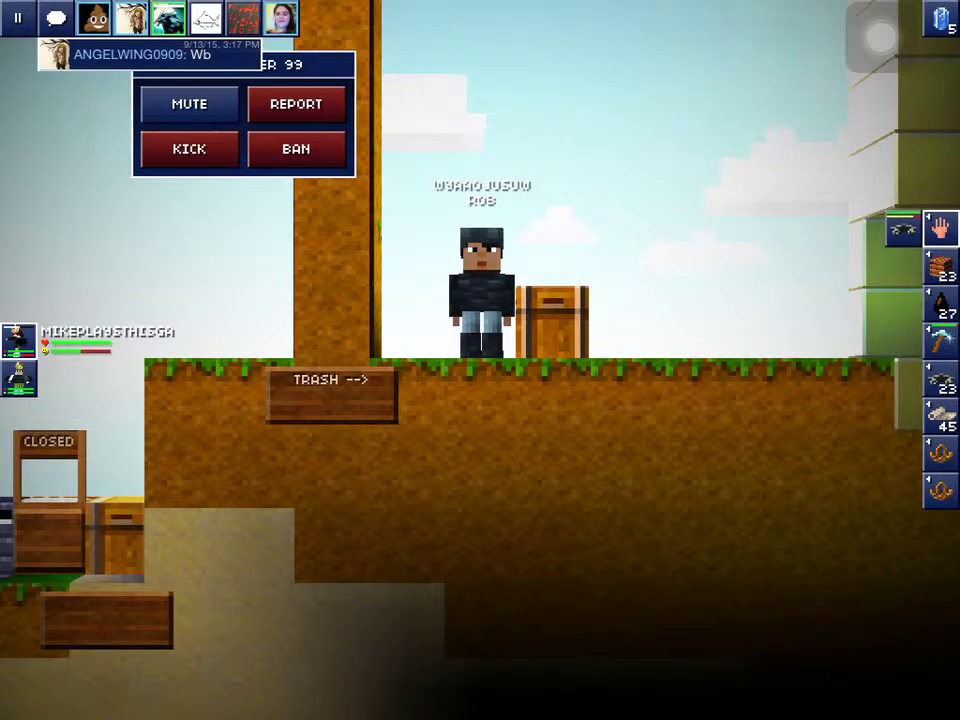
{"action": "left_click", "coordinate": [245, 17]}
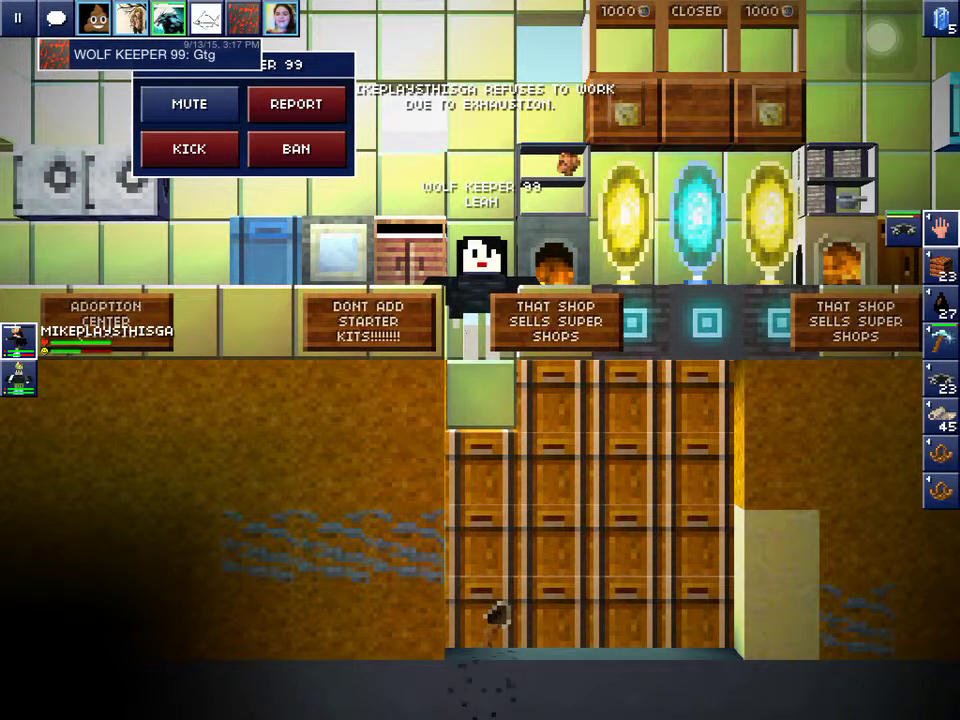
Step: Close the moderation options and confirm the steak painting has stopped because the painter is too tired
{"action": "left_click", "coordinate": [480, 500]}
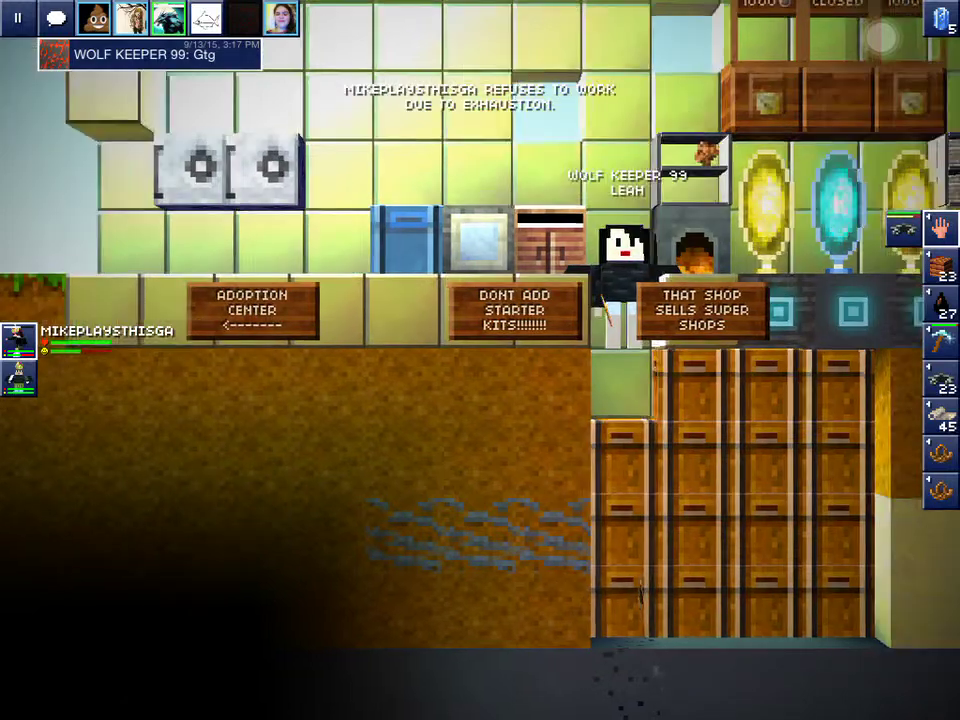
{"action": "scroll", "coordinate": [480, 360], "scroll_direction": "down", "scroll_amount": 5}
{"action": "left_click", "coordinate": [395, 355]}
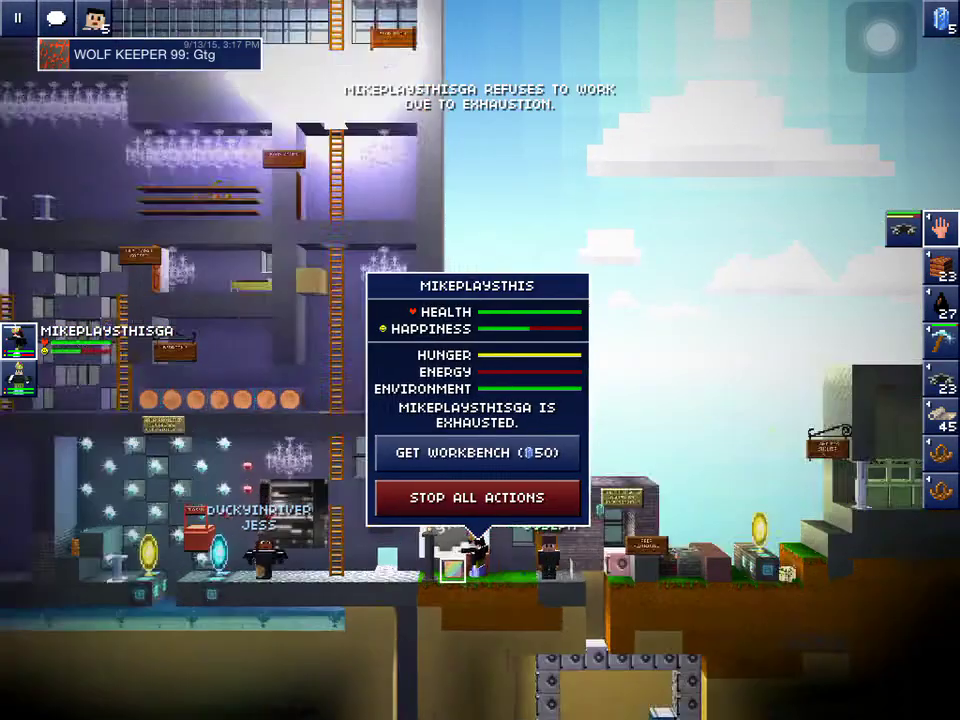
{"action": "left_click", "coordinate": [470, 430]}
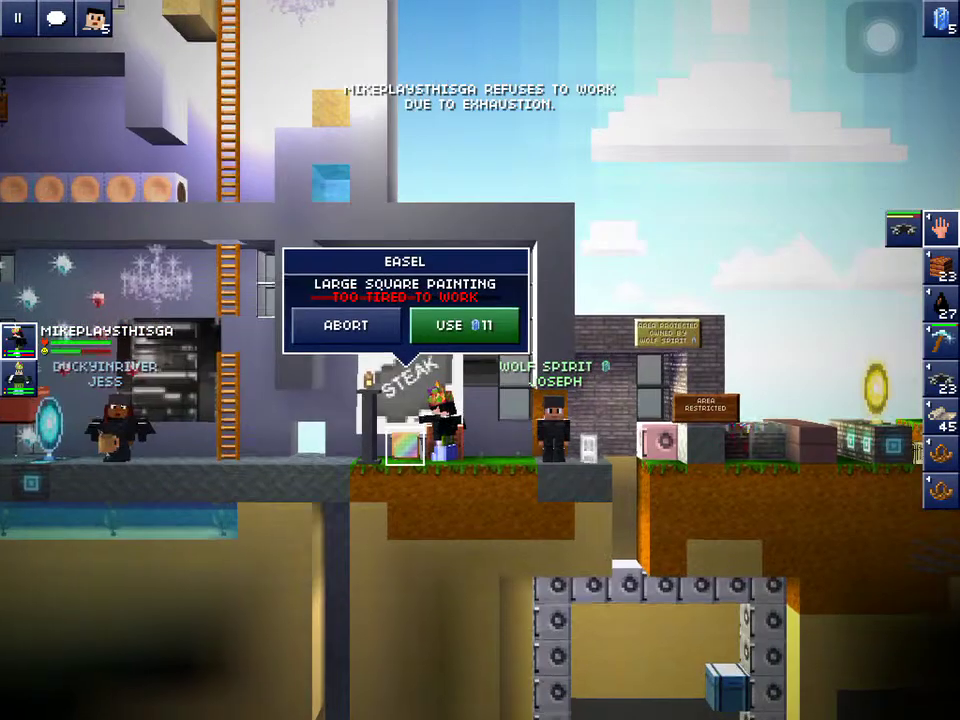
{"action": "scroll", "coordinate": [480, 400], "scroll_direction": "up", "scroll_amount": 2}
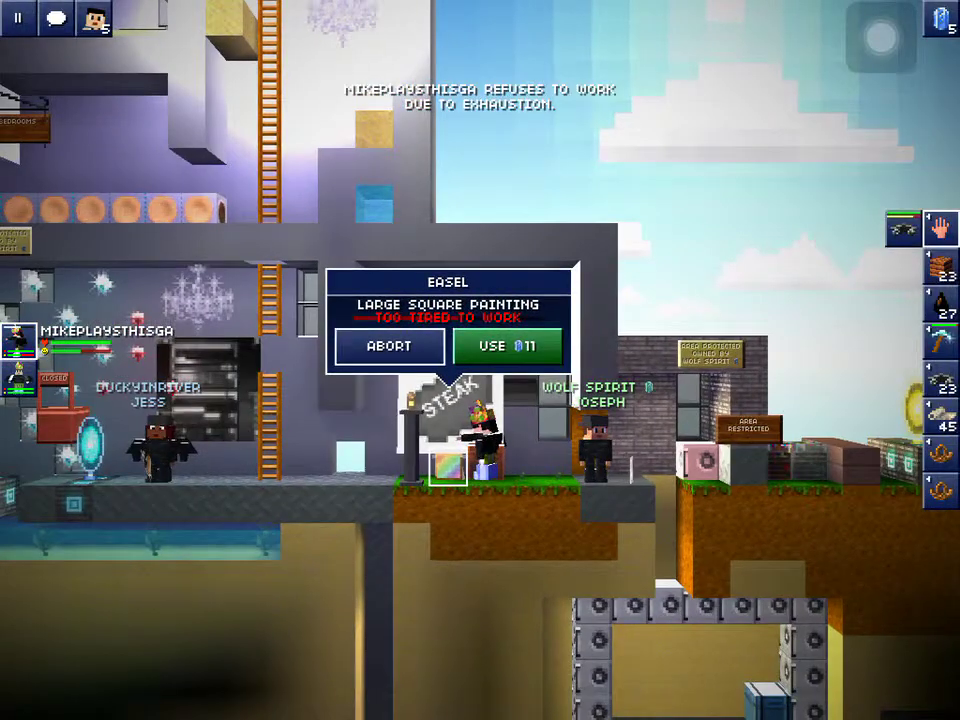
{"action": "left_click", "coordinate": [388, 346]}
{"action": "scroll", "coordinate": [480, 360], "scroll_direction": "down", "scroll_amount": 3}
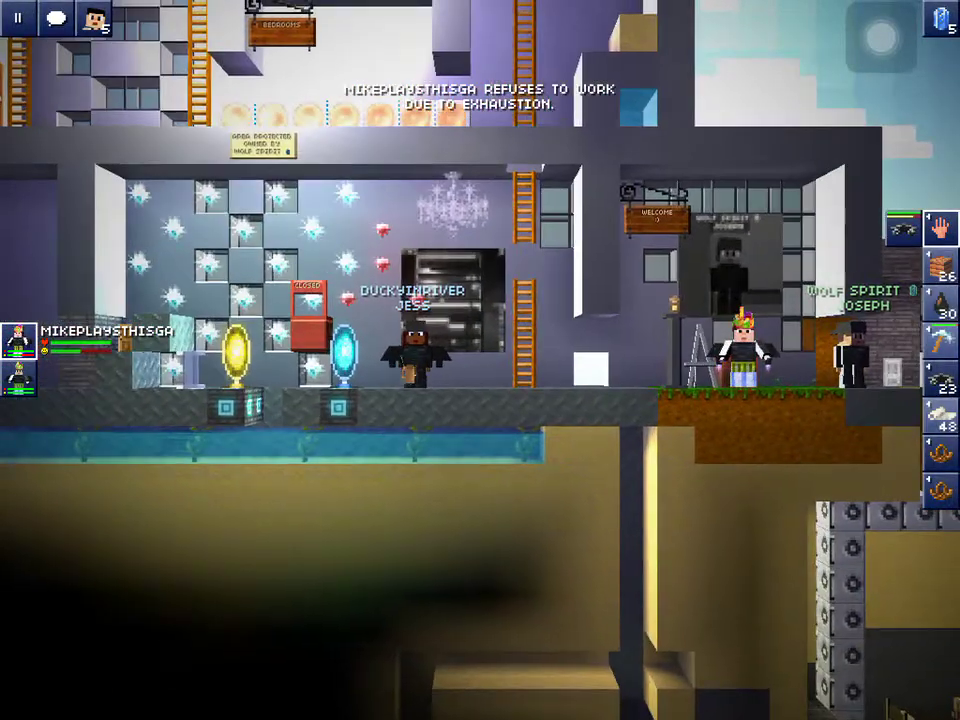
Step: Pan up to the bedroom floors and bring up the upper and lower golden beds' actions
{"action": "left_click_drag", "start_coordinate": [480, 250], "coordinate": [480, 550]}
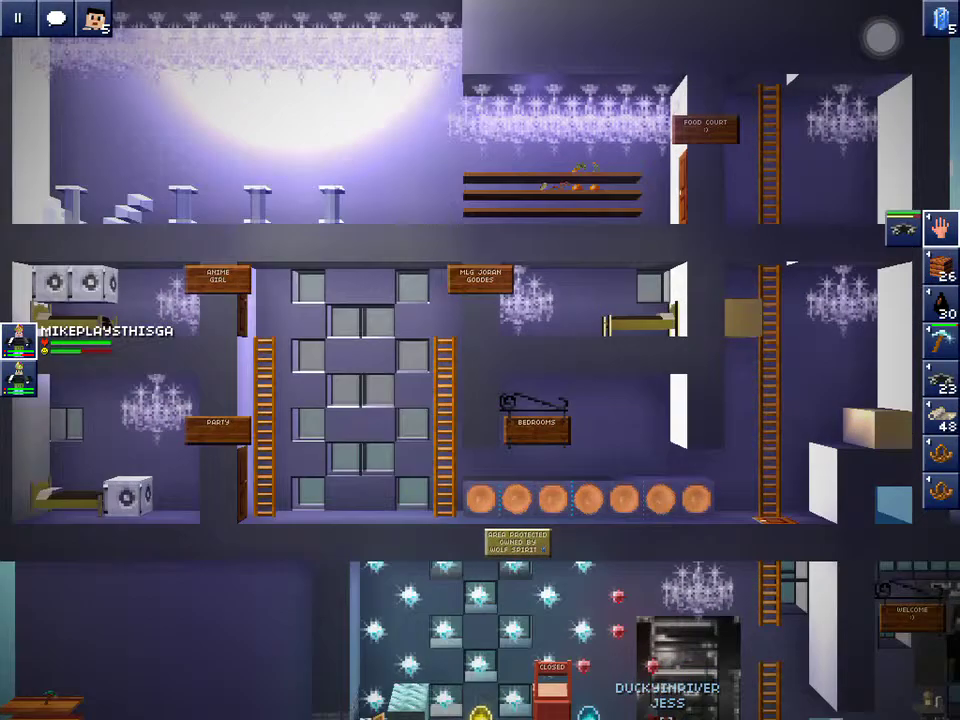
{"action": "left_click_drag", "start_coordinate": [480, 250], "coordinate": [480, 480]}
{"action": "left_click_drag", "start_coordinate": [400, 300], "coordinate": [540, 240]}
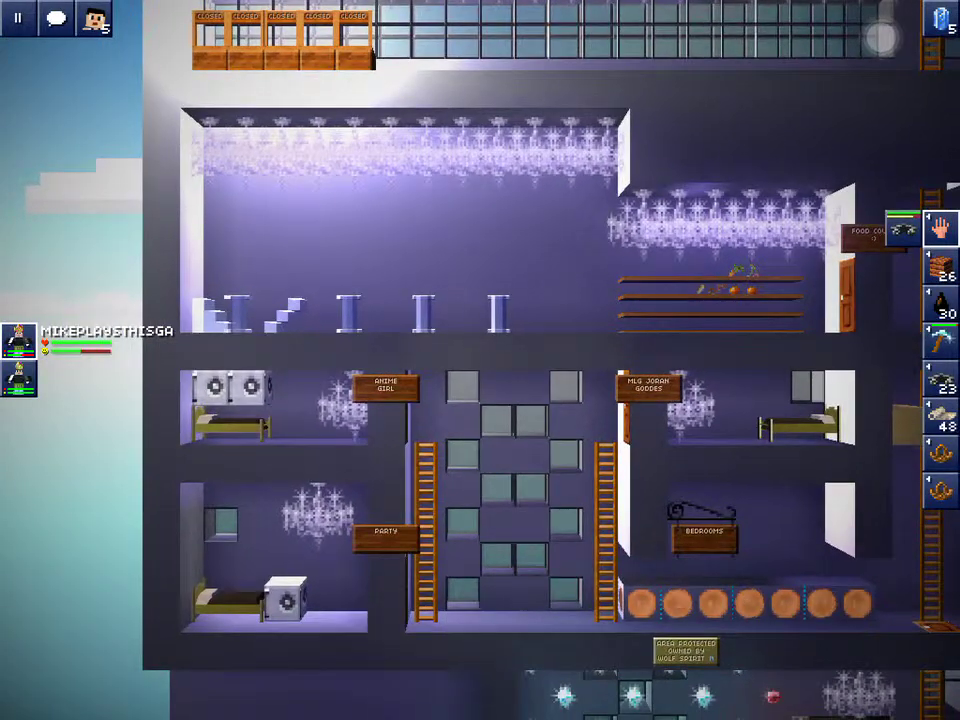
{"action": "left_click", "coordinate": [230, 410]}
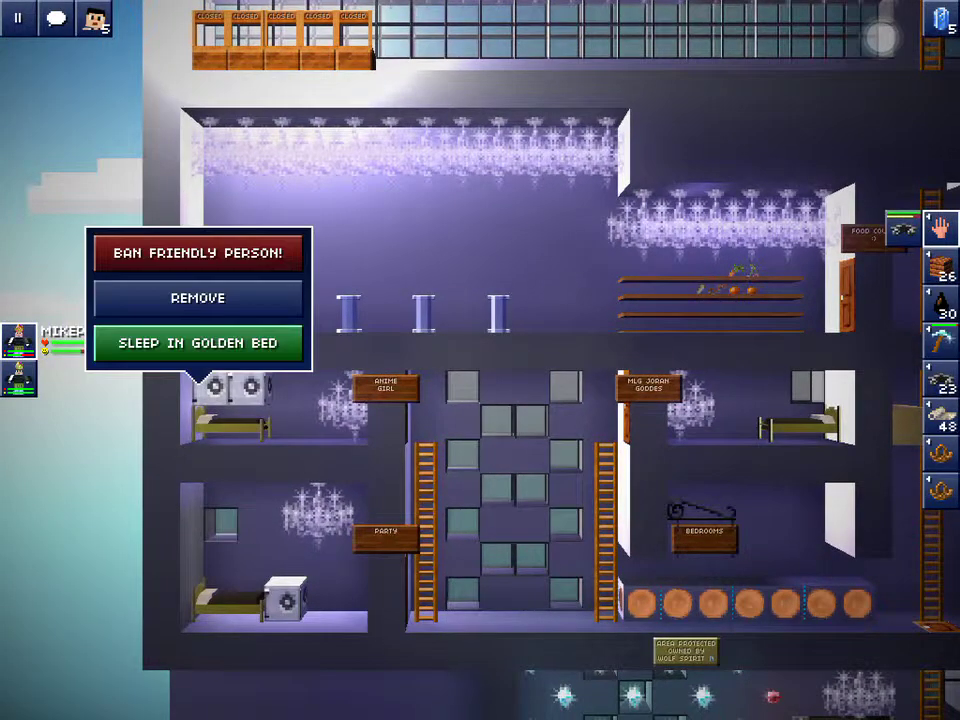
{"action": "left_click", "coordinate": [500, 450]}
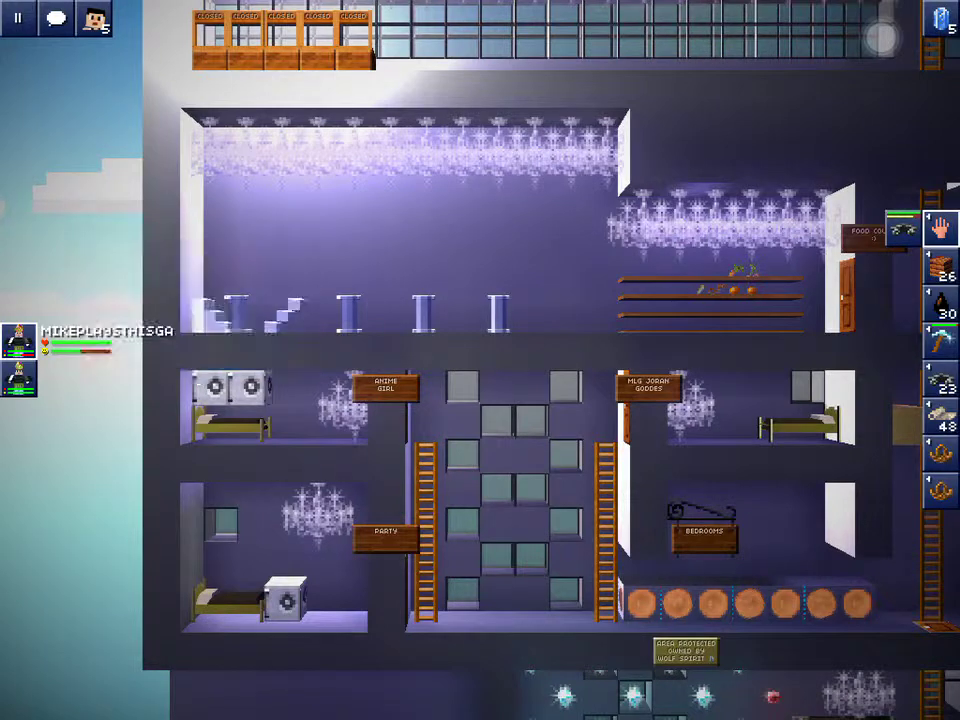
{"action": "left_click", "coordinate": [230, 600]}
{"action": "left_click", "coordinate": [500, 300]}
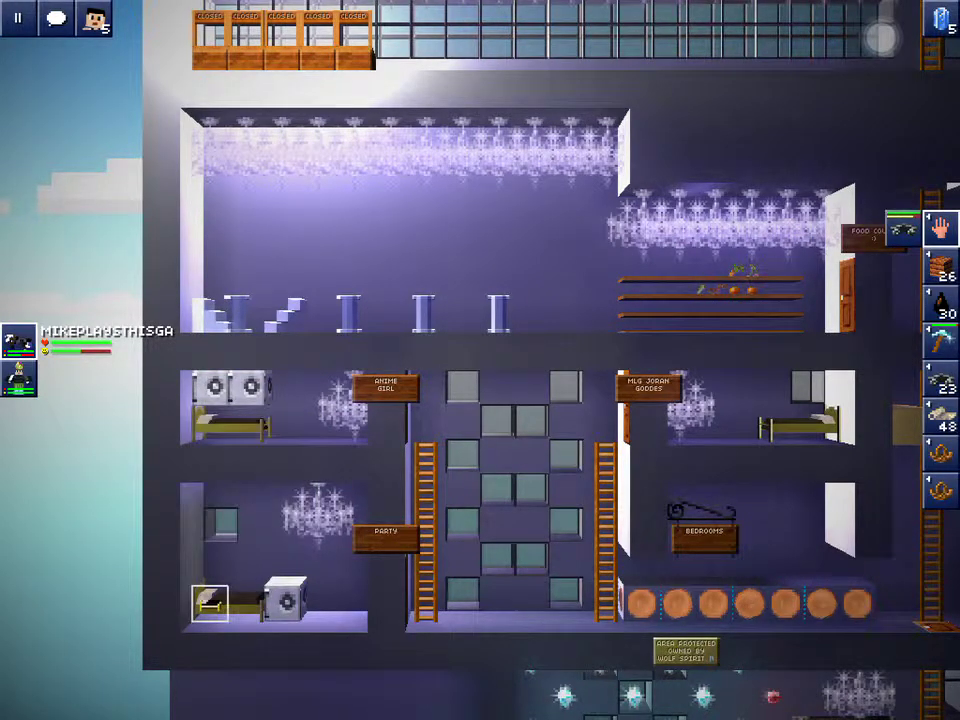